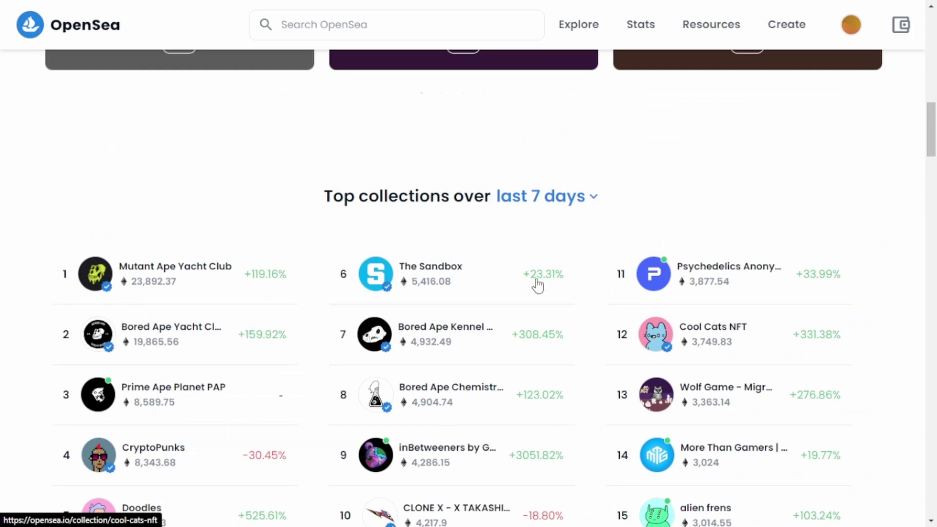
Look through the OpenSea home page's notable drops, top collections over the last 7 days and trending collections.
{"action": "scroll", "coordinate": [511, 268], "scroll_direction": "down", "scroll_amount": 11}
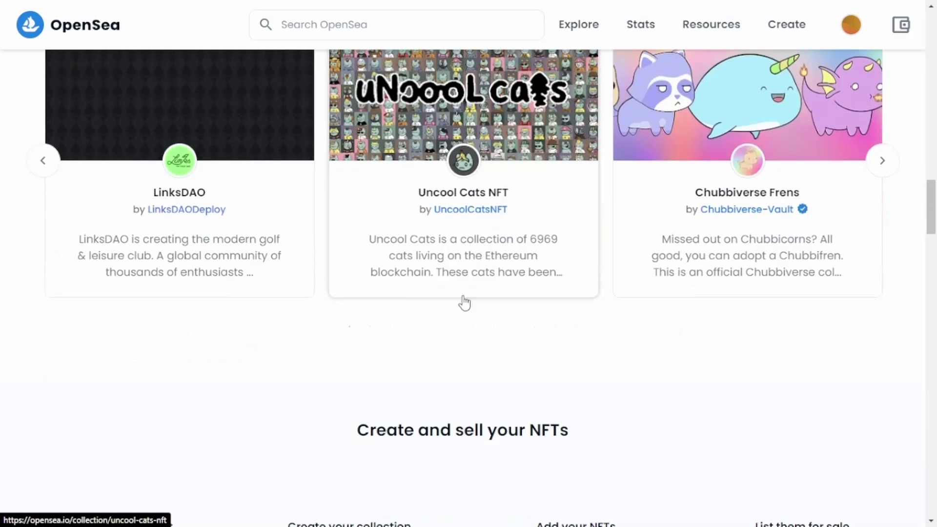
{"action": "scroll", "coordinate": [439, 273], "scroll_direction": "down", "scroll_amount": 19}
{"action": "scroll", "coordinate": [428, 315], "scroll_direction": "up", "scroll_amount": 20}
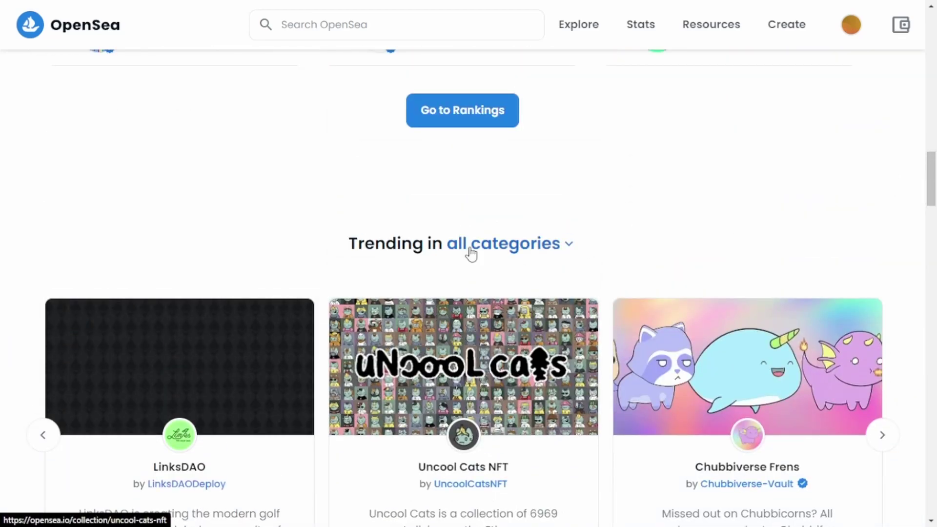
{"action": "scroll", "coordinate": [532, 327], "scroll_direction": "down", "scroll_amount": 2}
{"action": "scroll", "coordinate": [546, 366], "scroll_direction": "up", "scroll_amount": 12}
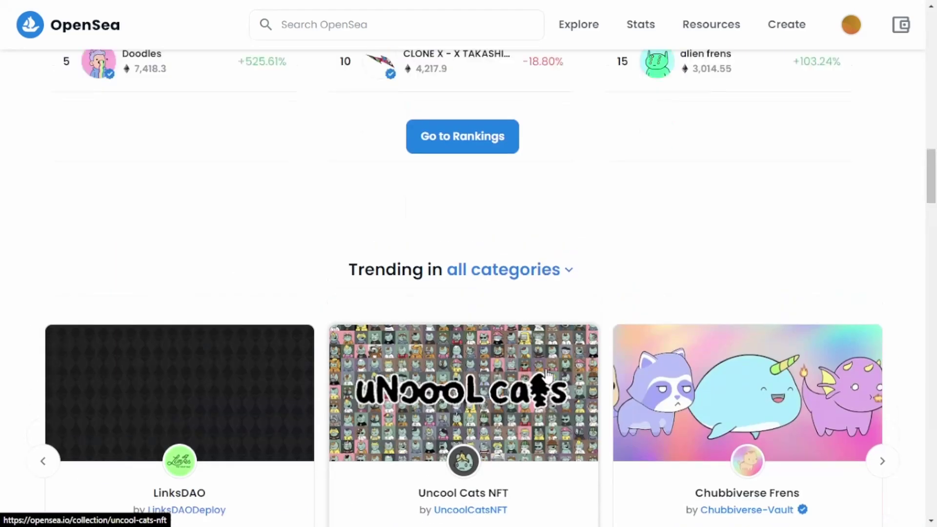
{"action": "scroll", "coordinate": [544, 309], "scroll_direction": "up", "scroll_amount": 10}
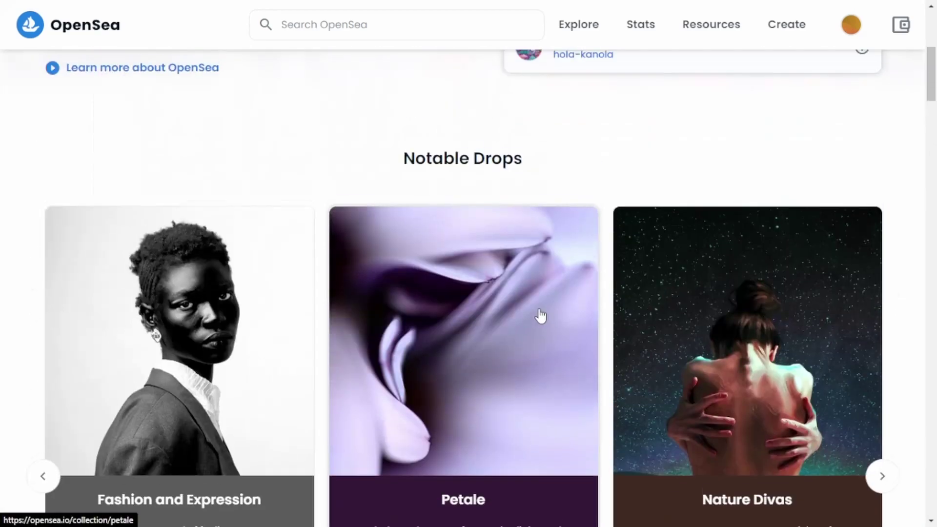
{"action": "scroll", "coordinate": [342, 390], "scroll_direction": "down", "scroll_amount": 5}
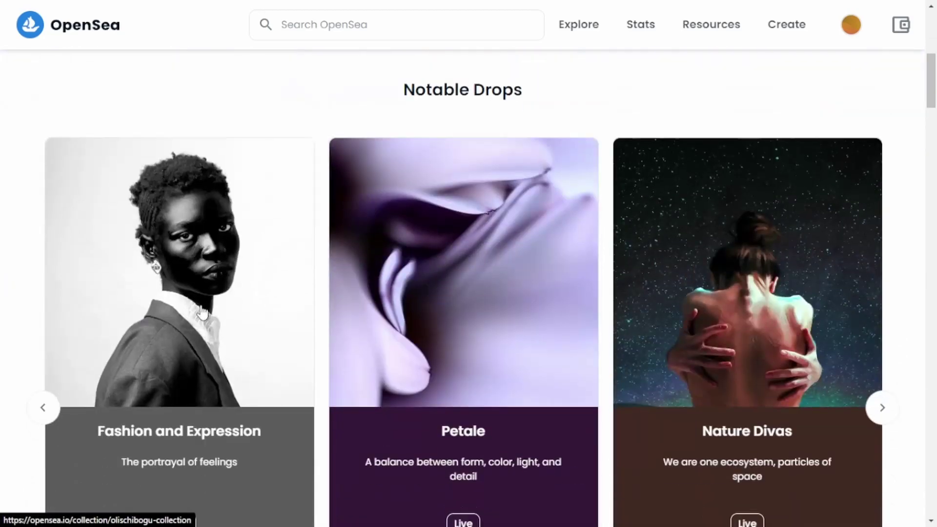
{"action": "scroll", "coordinate": [741, 371], "scroll_direction": "up", "scroll_amount": 5}
{"action": "scroll", "coordinate": [728, 361], "scroll_direction": "up", "scroll_amount": 3}
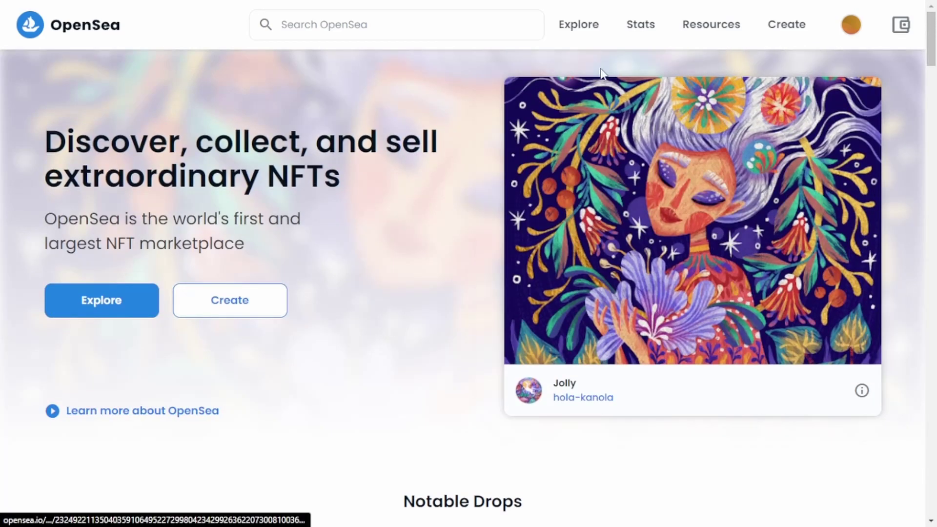
Open the Explore Collections page and browse the trending NFT collections.
{"action": "left_click", "coordinate": [101, 307]}
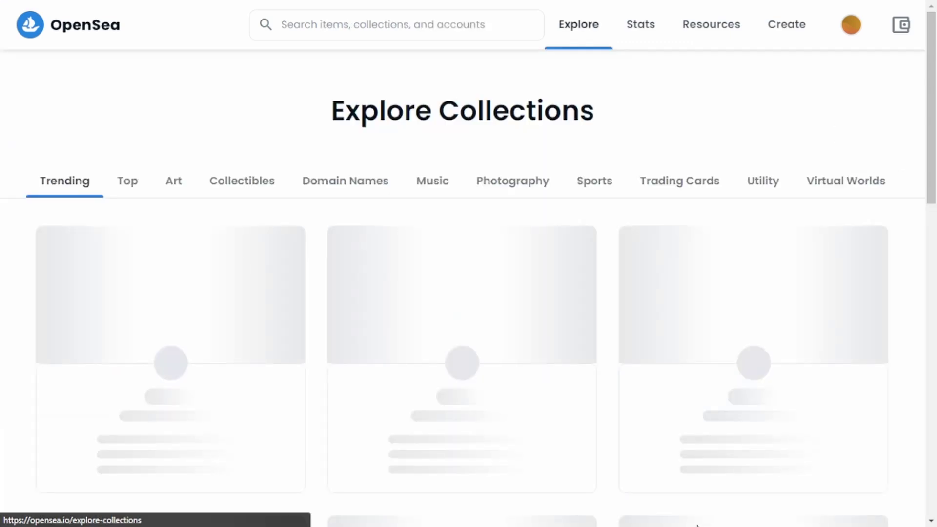
{"action": "scroll", "coordinate": [148, 242], "scroll_direction": "down", "scroll_amount": 14}
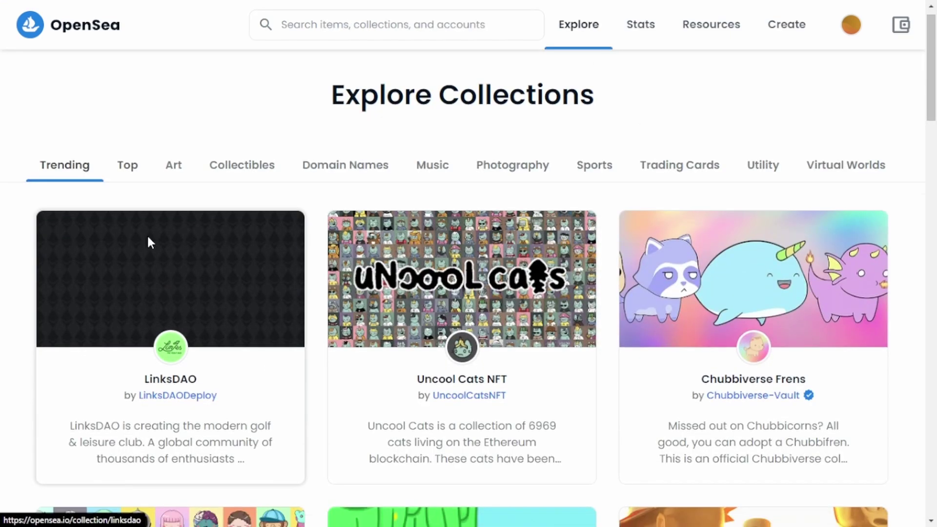
{"action": "scroll", "coordinate": [581, 258], "scroll_direction": "down", "scroll_amount": 6}
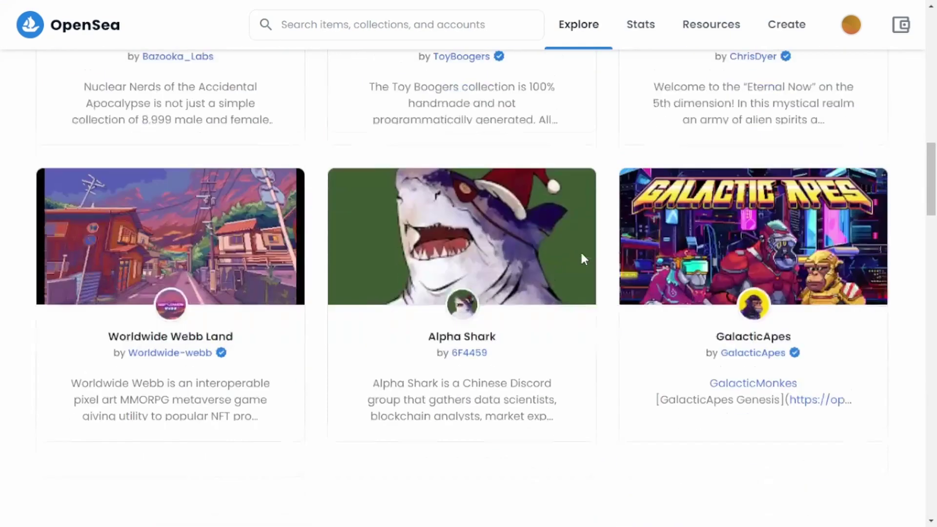
{"action": "scroll", "coordinate": [216, 257], "scroll_direction": "down", "scroll_amount": 5}
{"action": "scroll", "coordinate": [216, 257], "scroll_direction": "up", "scroll_amount": 5}
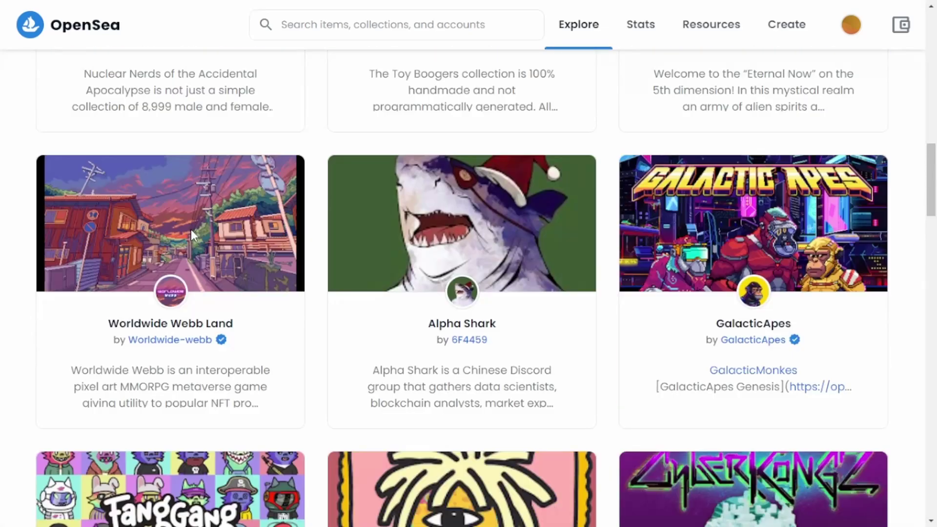
{"action": "scroll", "coordinate": [321, 224], "scroll_direction": "down", "scroll_amount": 5}
{"action": "scroll", "coordinate": [398, 292], "scroll_direction": "down", "scroll_amount": 15}
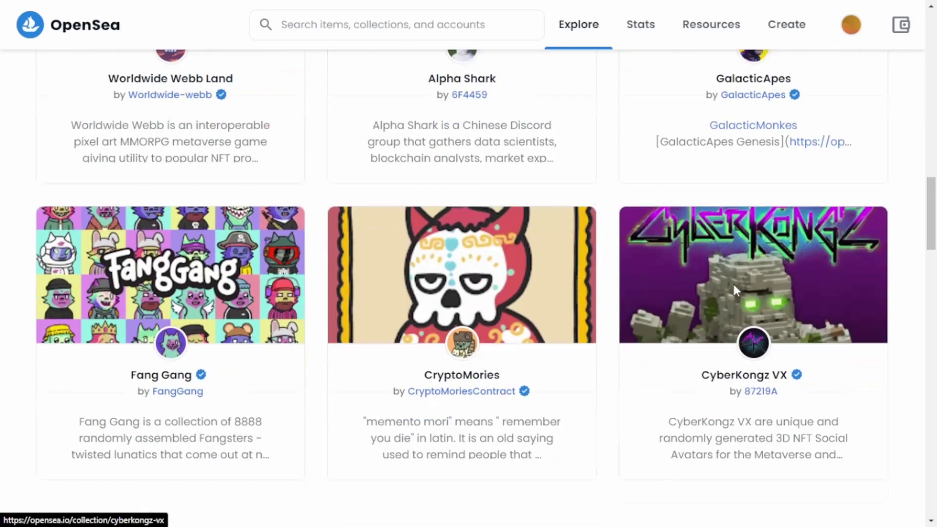
{"action": "scroll", "coordinate": [361, 252], "scroll_direction": "down", "scroll_amount": 12}
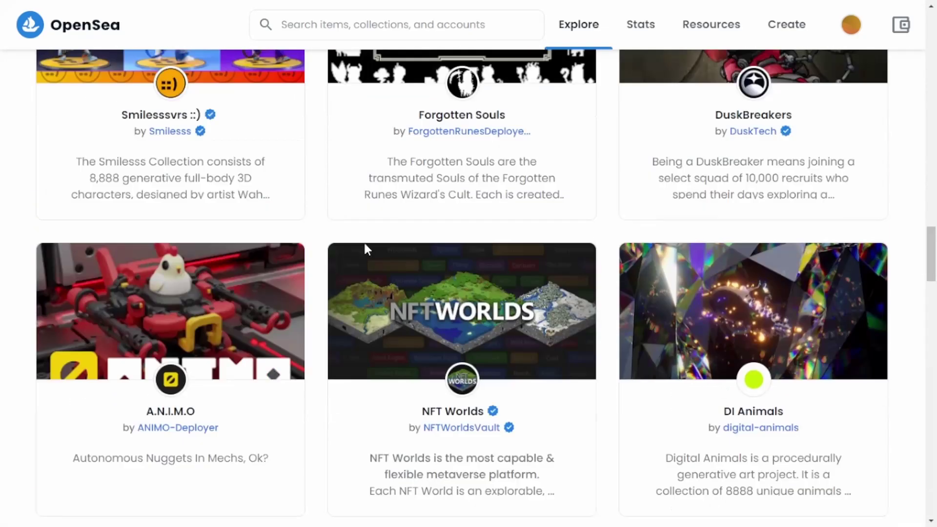
{"action": "scroll", "coordinate": [432, 306], "scroll_direction": "up", "scroll_amount": 20}
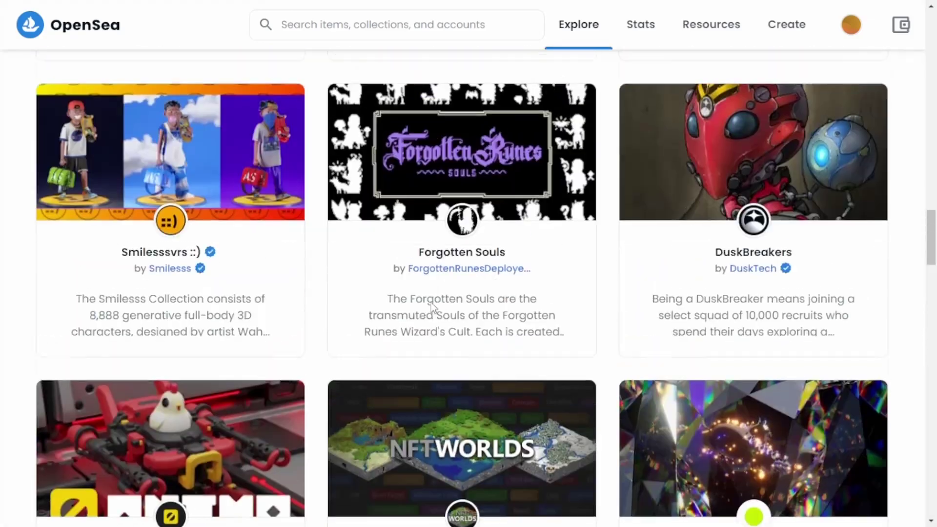
{"action": "scroll", "coordinate": [426, 306], "scroll_direction": "up", "scroll_amount": 5}
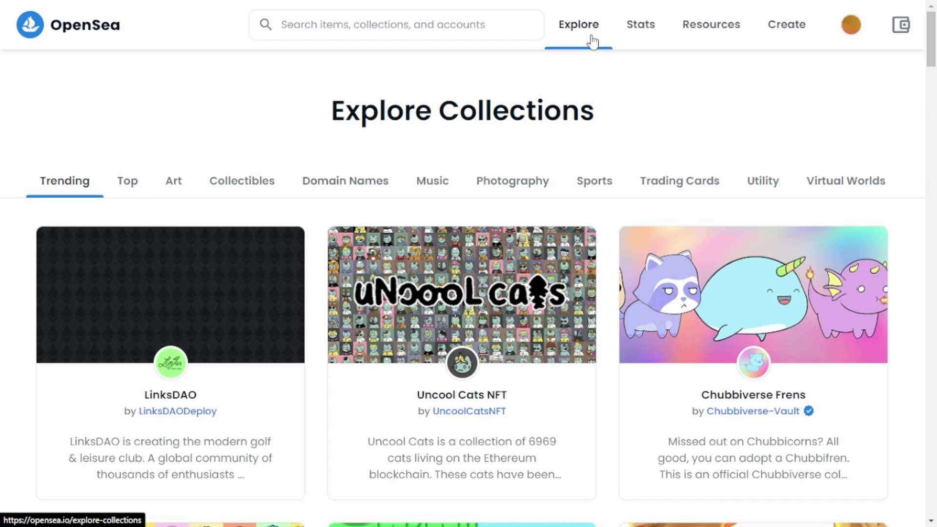
Open OpenSea's page for creating a new item and take the browser out of full-screen mode.
{"action": "left_click", "coordinate": [782, 37]}
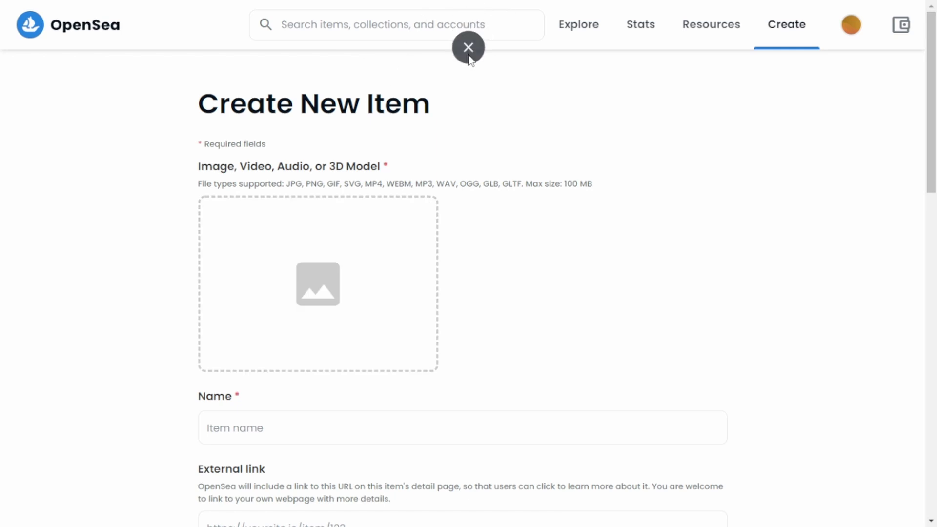
{"action": "left_click_drag", "start_coordinate": [562, 23], "coordinate": [468, 36]}
{"action": "left_click", "coordinate": [468, 36]}
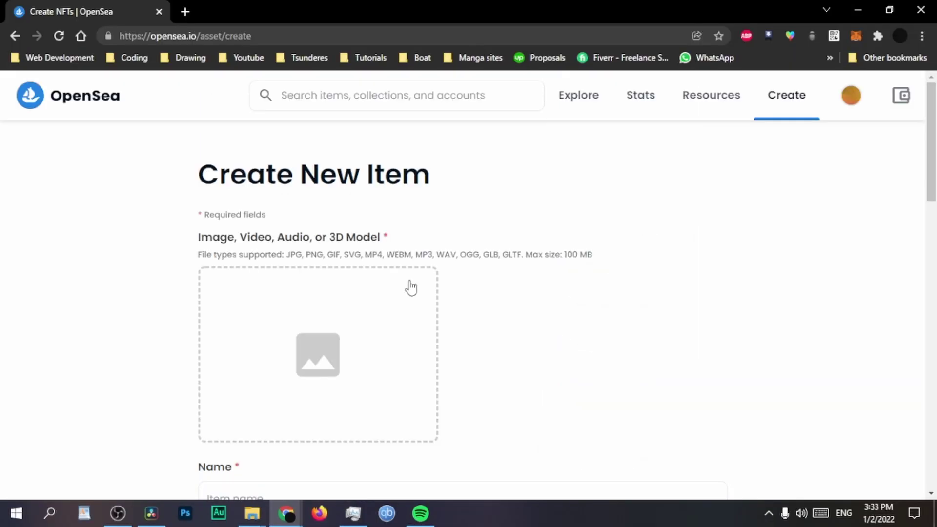
Switch to DaVinci Resolve and hide its Effects and Media Pool panels.
{"action": "left_click", "coordinate": [150, 522]}
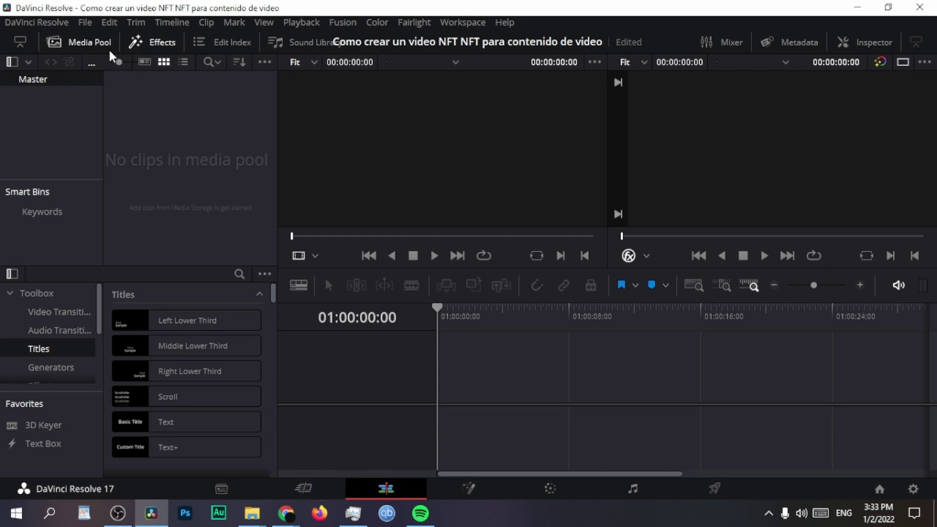
{"action": "left_click", "coordinate": [146, 41]}
{"action": "left_click", "coordinate": [91, 44]}
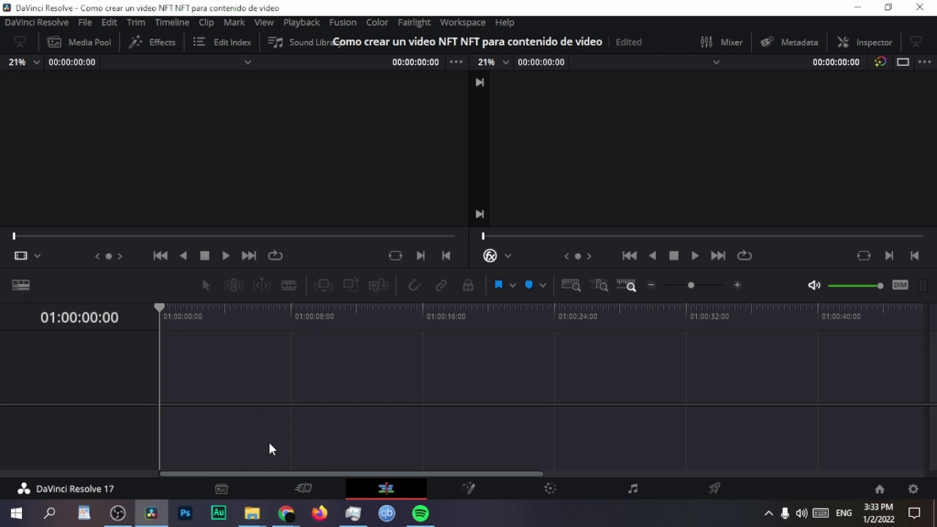
Switch to the Chrome window showing OpenSea and open YouTube in a new tab.
{"action": "mouse_move", "coordinate": [280, 505]}
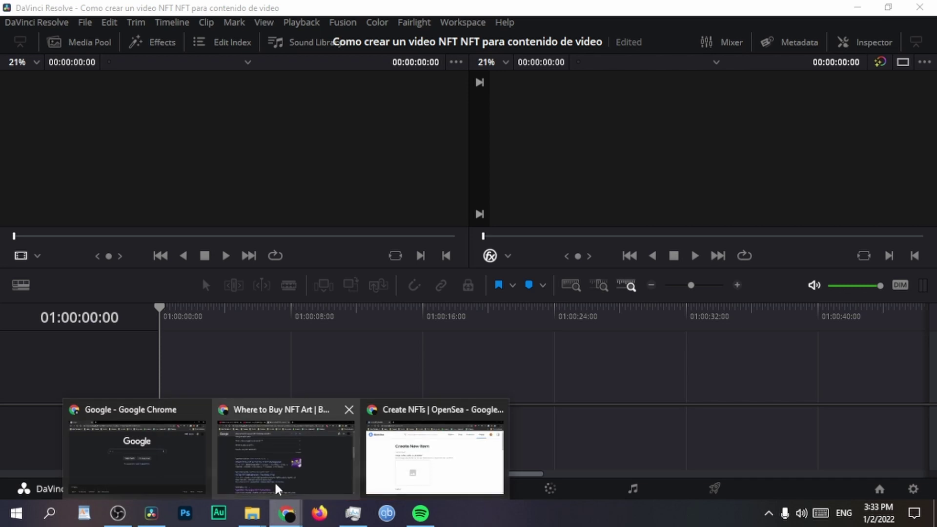
{"action": "left_click", "coordinate": [395, 466]}
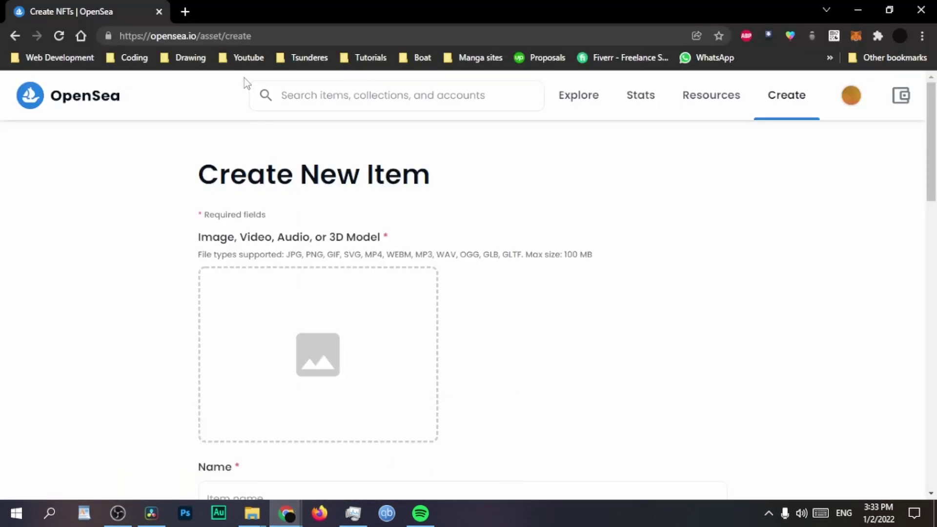
{"action": "left_click", "coordinate": [185, 11]}
{"action": "left_click", "coordinate": [379, 364]}
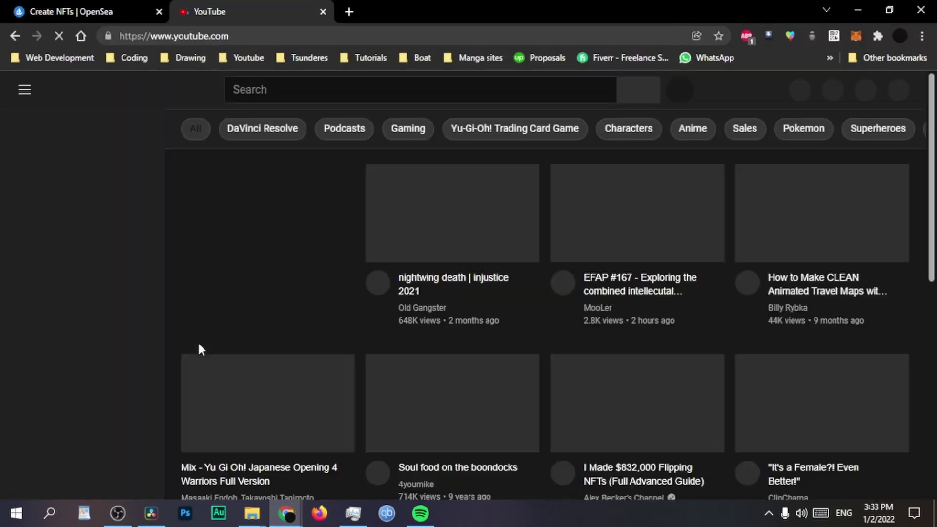
{"action": "scroll", "coordinate": [442, 255], "scroll_direction": "down", "scroll_amount": 4}
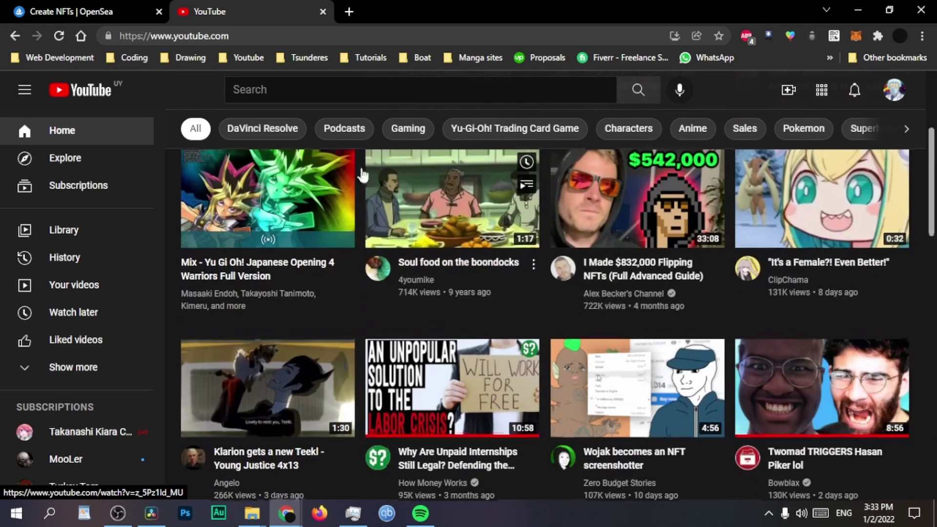
Search YouTube for "cat dancing" and view a video of a dancing cat.
{"action": "left_click", "coordinate": [376, 91]}
{"action": "type", "text": "cat dancing"}
{"action": "key", "text": "Return"}
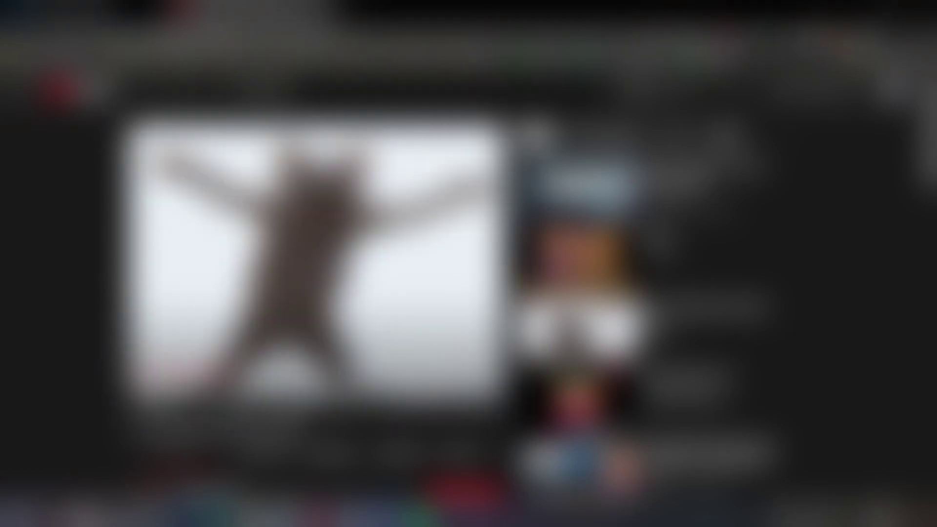
{"action": "scroll", "coordinate": [468, 263], "scroll_direction": "down", "scroll_amount": 1}
{"action": "scroll", "coordinate": [468, 263], "scroll_direction": "down", "scroll_amount": 1}
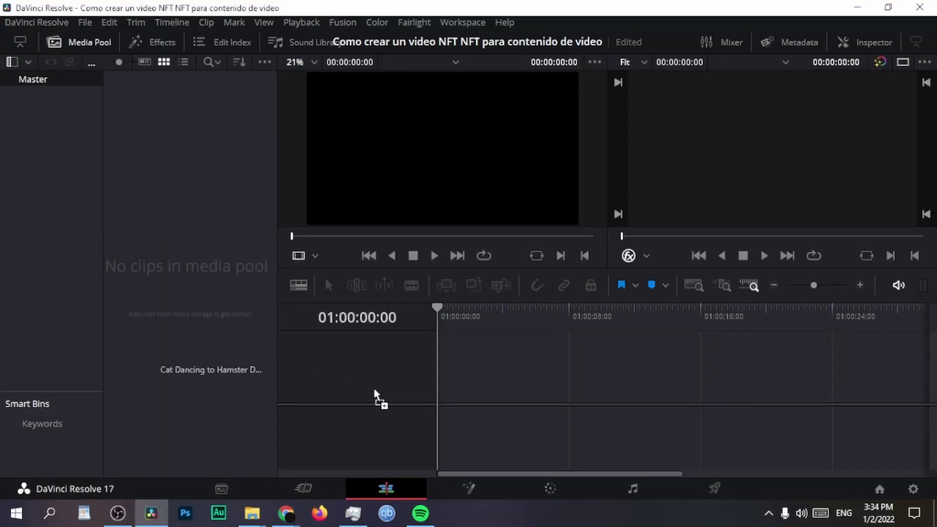
Import the Cat Dancing video in DaVinci Resolve, change the project frame rate to match it, and preview the clip in the source viewer.
{"action": "left_click_drag", "start_coordinate": [209, 368], "coordinate": [444, 162]}
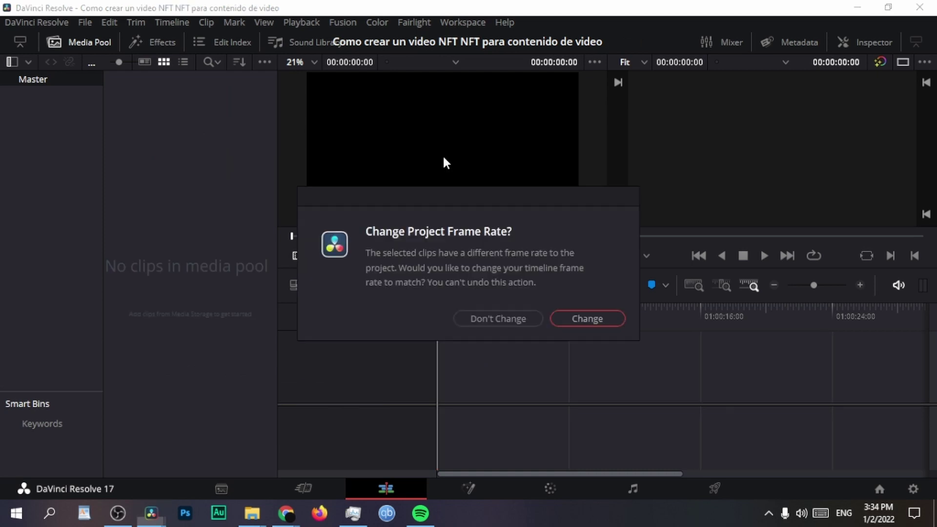
{"action": "left_click", "coordinate": [570, 320]}
{"action": "left_click", "coordinate": [314, 238]}
{"action": "left_click_drag", "start_coordinate": [314, 241], "coordinate": [333, 238]}
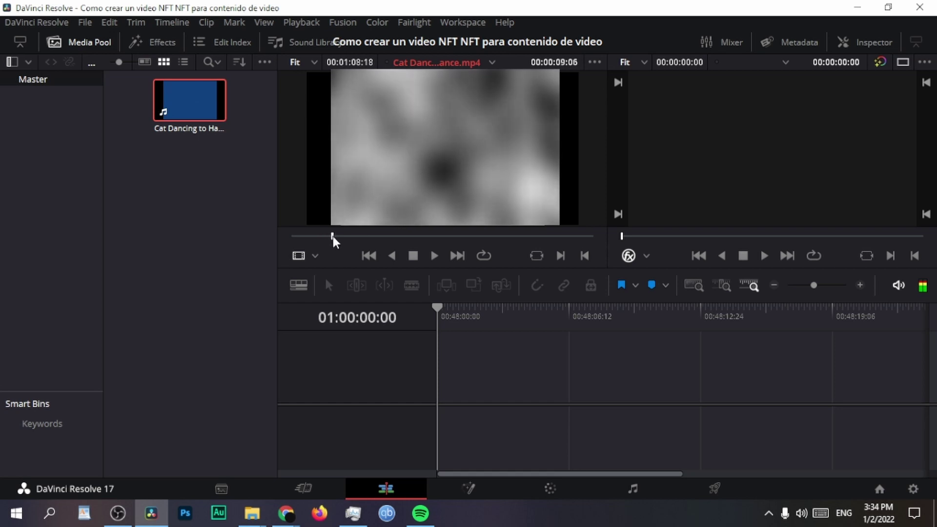
{"action": "key", "text": "space"}
Place the Cat Dancing clip on a new timeline and play it from about the 5-second mark.
{"action": "left_click_drag", "start_coordinate": [189, 100], "coordinate": [449, 390]}
{"action": "left_click", "coordinate": [458, 318]}
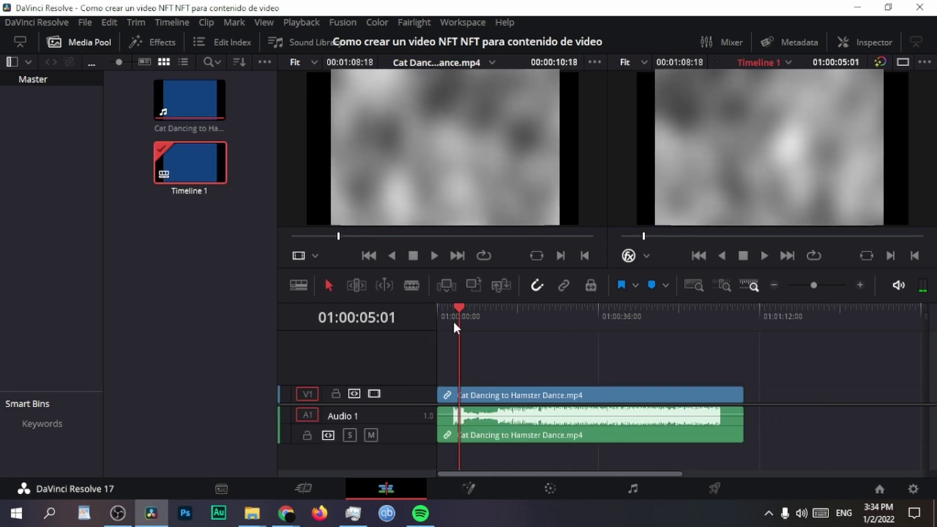
{"action": "key", "text": "space"}
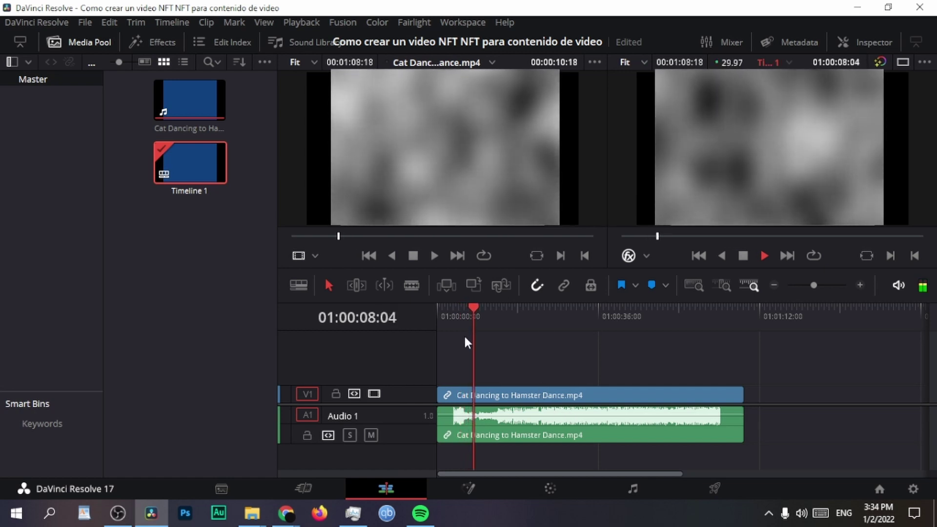
{"action": "key", "text": "space"}
Delete the Cat Dancing clip's audio from the timeline and return the playhead to the start.
{"action": "left_click", "coordinate": [509, 422]}
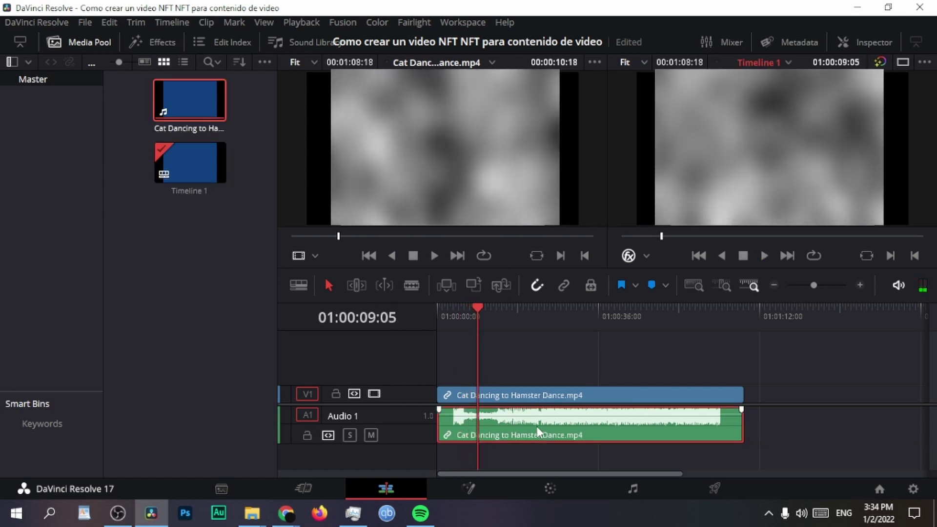
{"action": "key", "text": "Delete"}
{"action": "left_click_drag", "start_coordinate": [478, 311], "coordinate": [438, 313]}
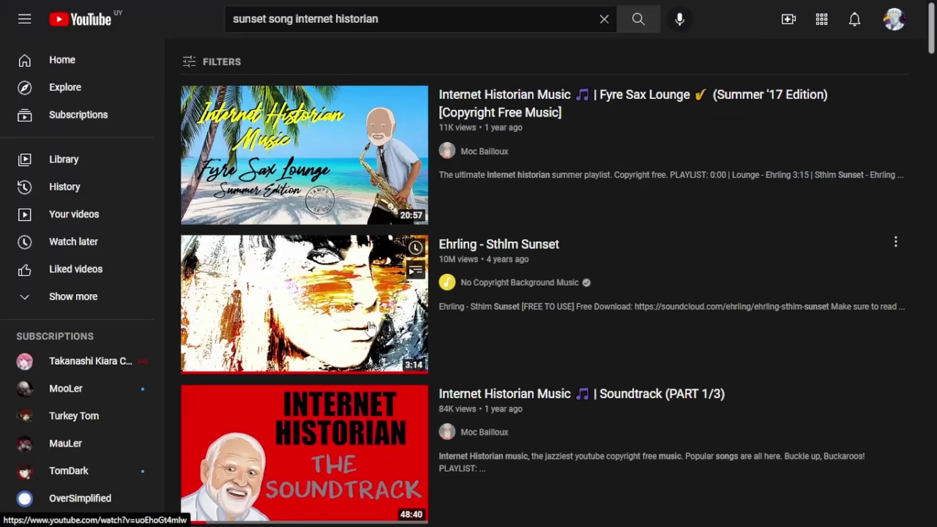
Open the Ehrling - Sthlm Sunset video on YouTube, pause it and start its 720p download.
{"action": "left_click", "coordinate": [360, 373]}
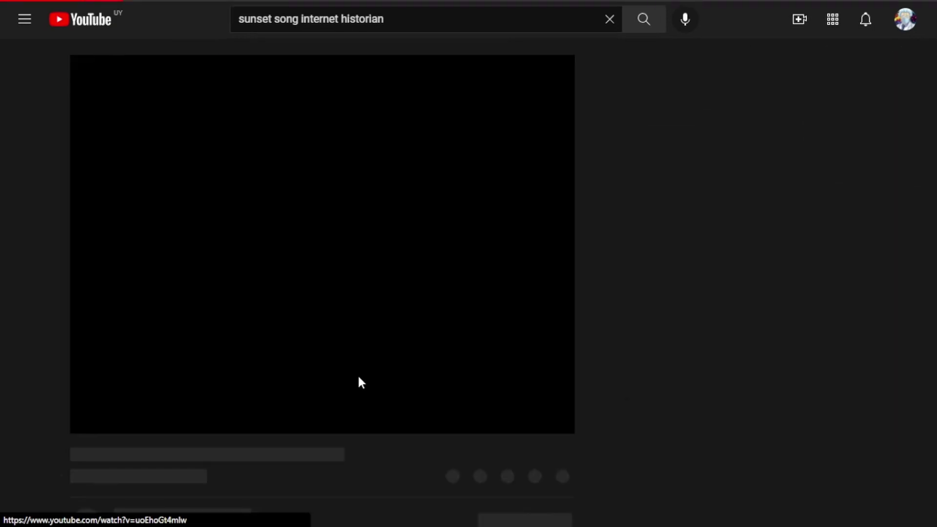
{"action": "left_click", "coordinate": [240, 320]}
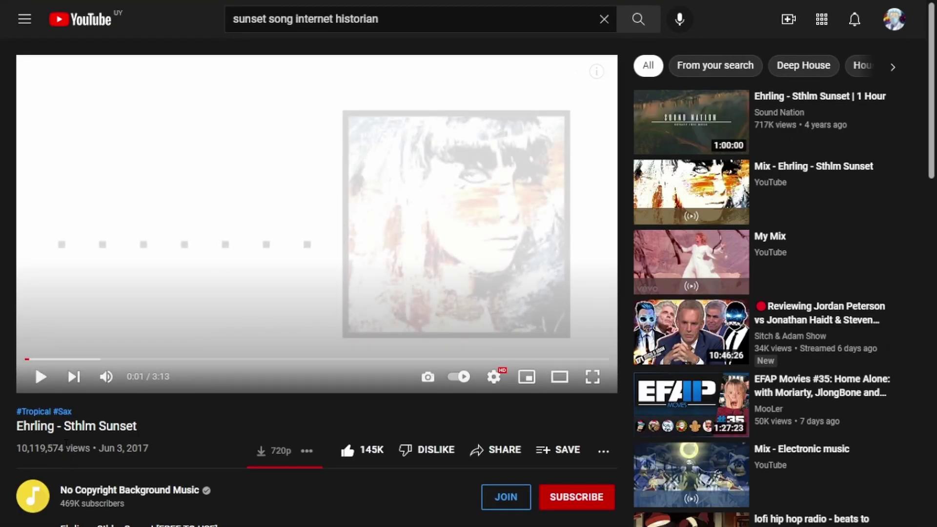
{"action": "scroll", "coordinate": [205, 375], "scroll_direction": "down", "scroll_amount": 3}
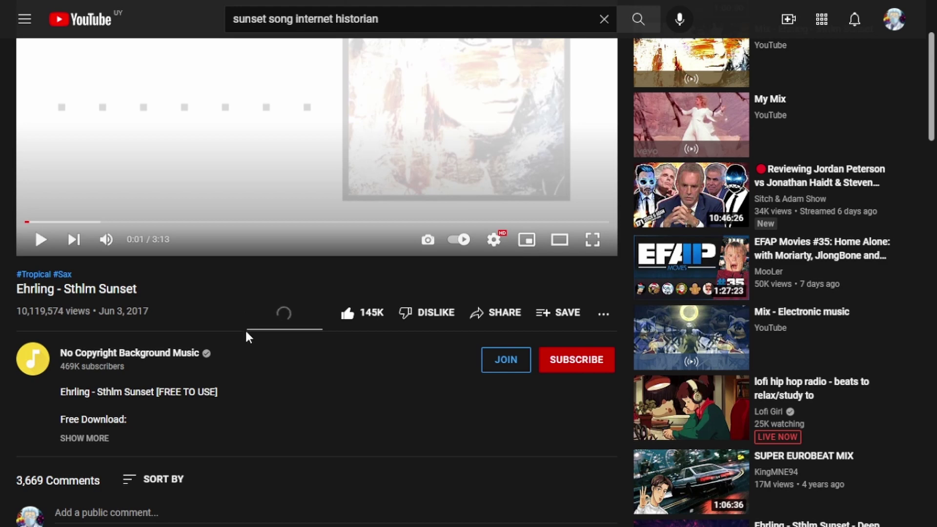
{"action": "scroll", "coordinate": [283, 297], "scroll_direction": "up", "scroll_amount": 3}
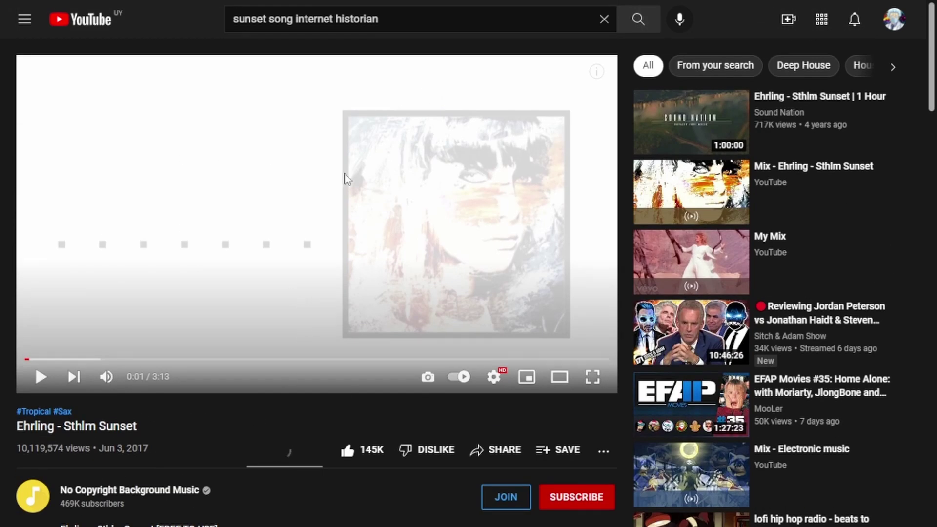
{"action": "scroll", "coordinate": [303, 337], "scroll_direction": "down", "scroll_amount": 2}
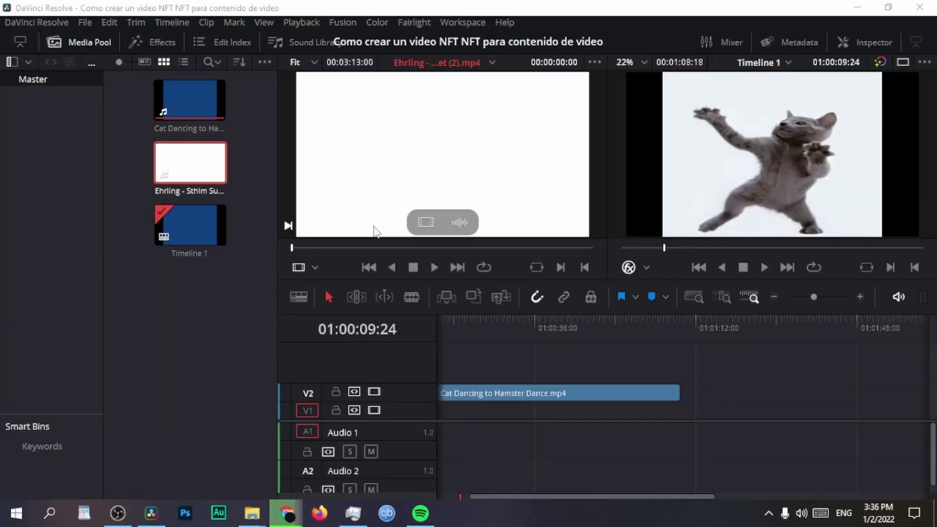
Play the Ehrling - Sthlm Sunset clip in the source viewer from near its start and stop at about 11 seconds.
{"action": "left_click", "coordinate": [347, 247]}
{"action": "key", "text": "space"}
{"action": "left_click", "coordinate": [304, 247]}
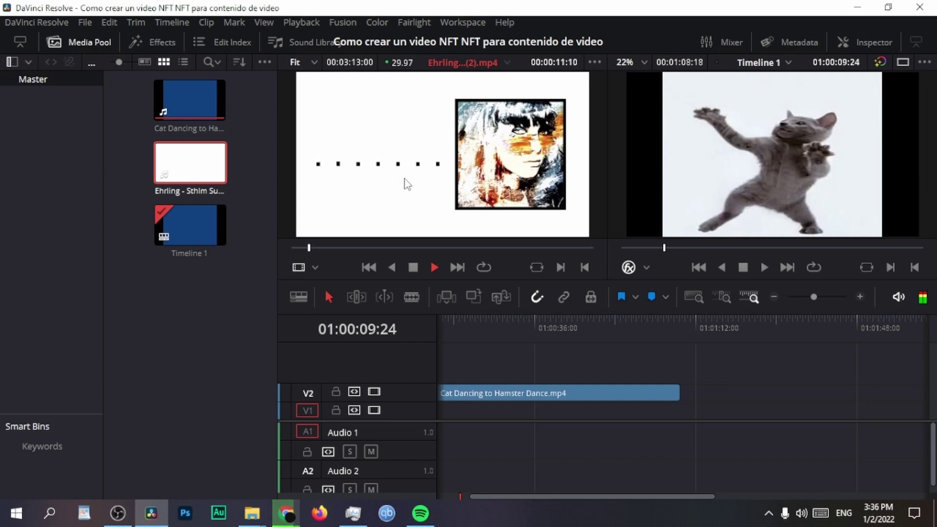
{"action": "key", "text": "space"}
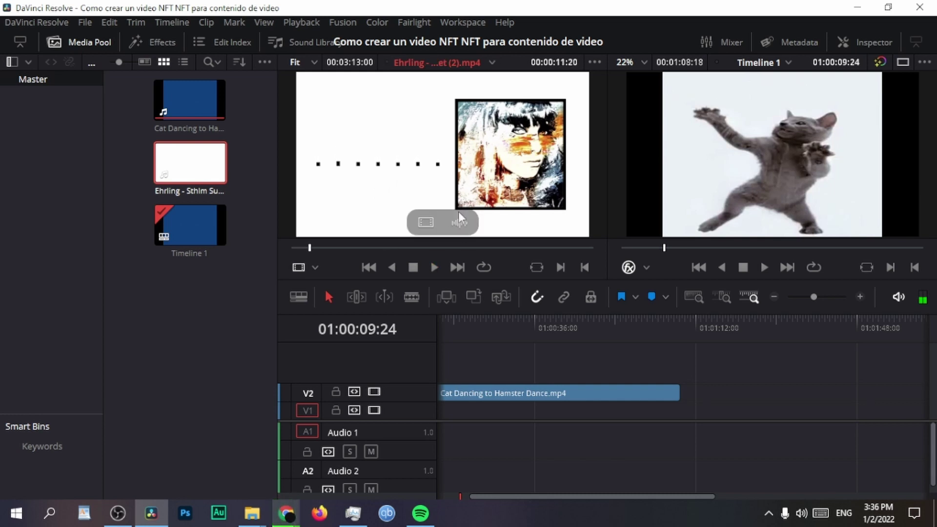
Place only the Ehrling clip's audio at the start of Audio 1 and cut off the part beyond the Cat Dancing clip's end.
{"action": "left_click_drag", "start_coordinate": [578, 367], "coordinate": [438, 426]}
{"action": "left_click_drag", "start_coordinate": [461, 321], "coordinate": [739, 329]}
{"action": "key", "text": "ctrl+b"}
{"action": "left_click", "coordinate": [788, 436]}
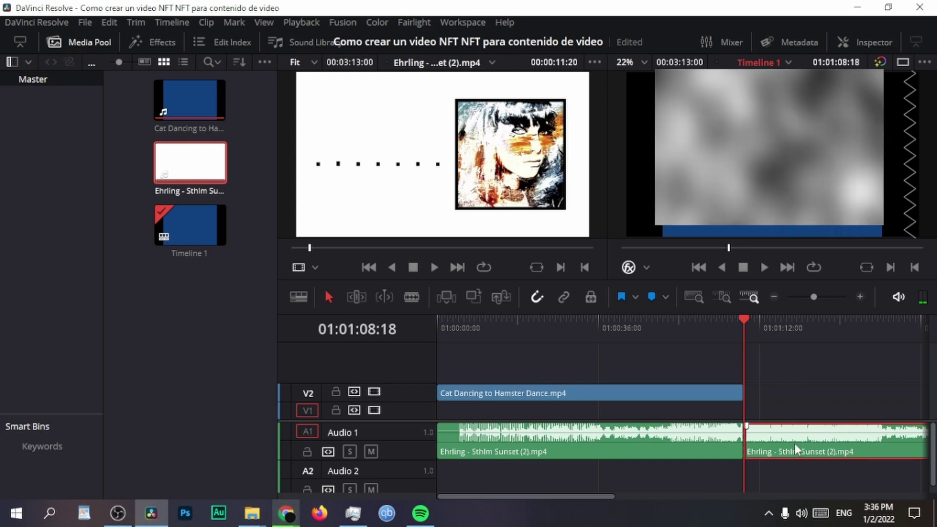
{"action": "key", "text": "Delete"}
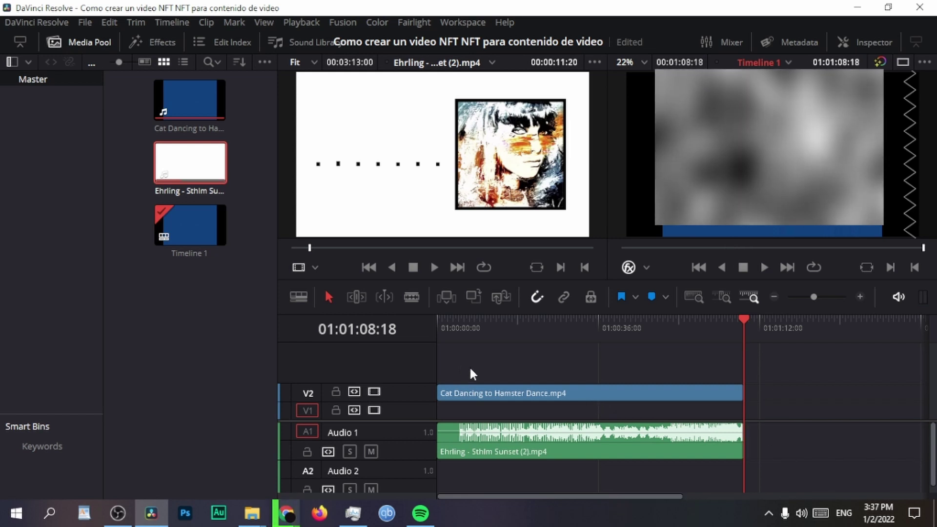
Move the Cat Dancing clip down to track V1 and check the timeline at about 35 seconds.
{"action": "left_click", "coordinate": [507, 395]}
{"action": "mouse_move", "coordinate": [492, 403]}
{"action": "left_mouse_down"}
{"action": "mouse_move", "coordinate": [484, 401]}
{"action": "mouse_move", "coordinate": [485, 412]}
{"action": "left_mouse_up"}
{"action": "left_click_drag", "start_coordinate": [438, 317], "coordinate": [597, 344]}
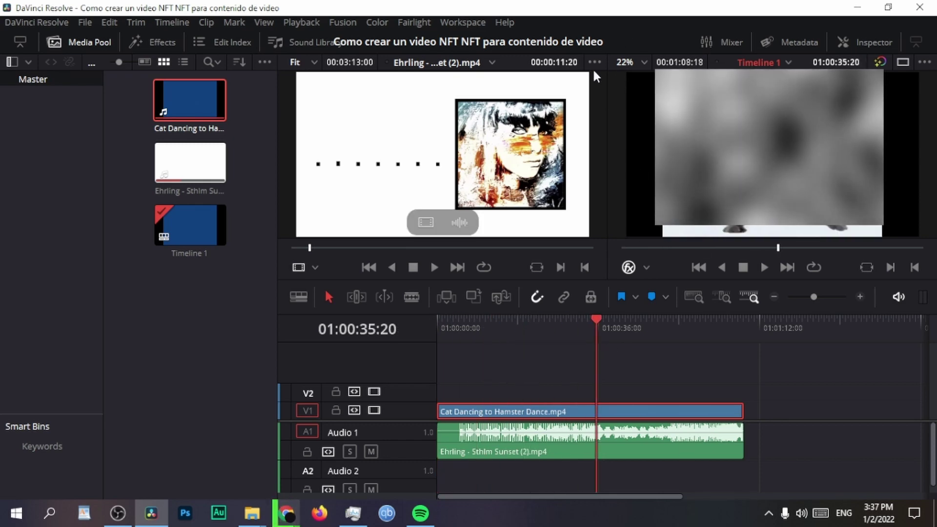
Go to the Deliver page, choose the YouTube 1080p preset and name the output file "CAt dancing".
{"action": "double_click", "coordinate": [468, 6]}
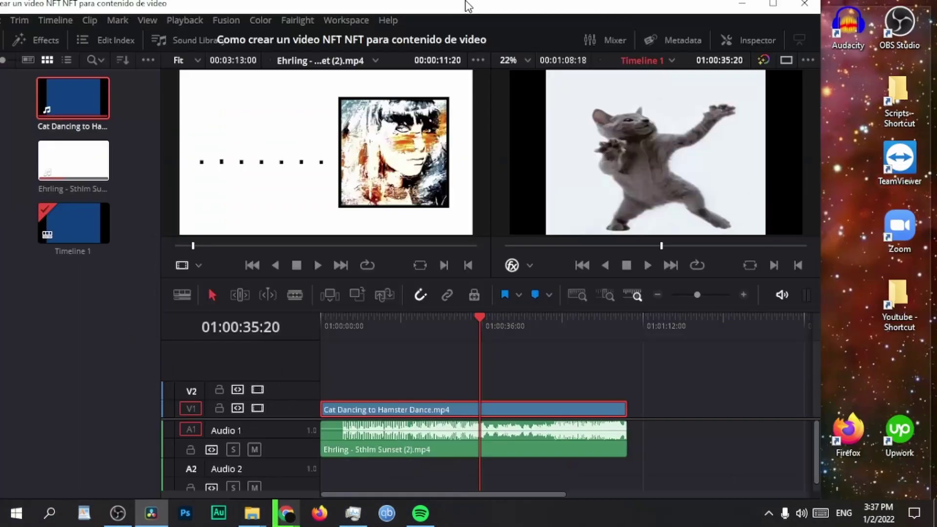
{"action": "double_click", "coordinate": [468, 6]}
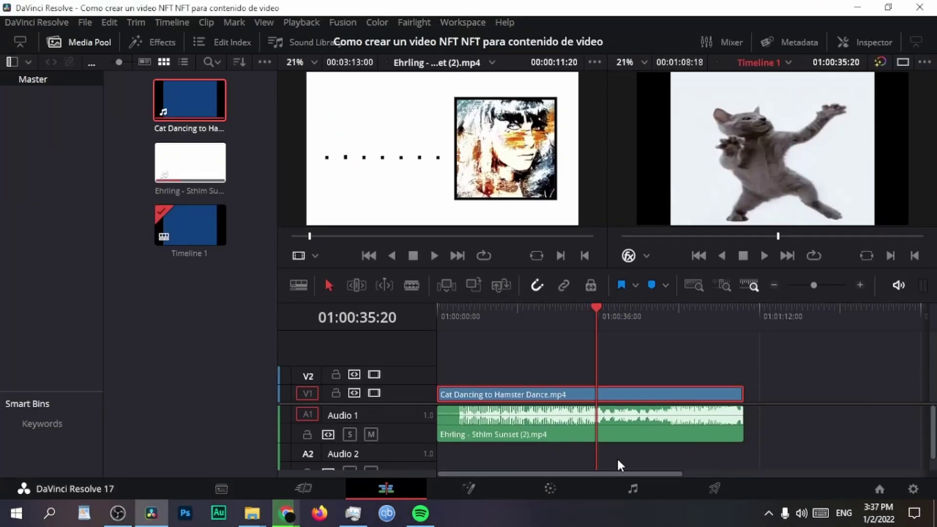
{"action": "left_click", "coordinate": [710, 489]}
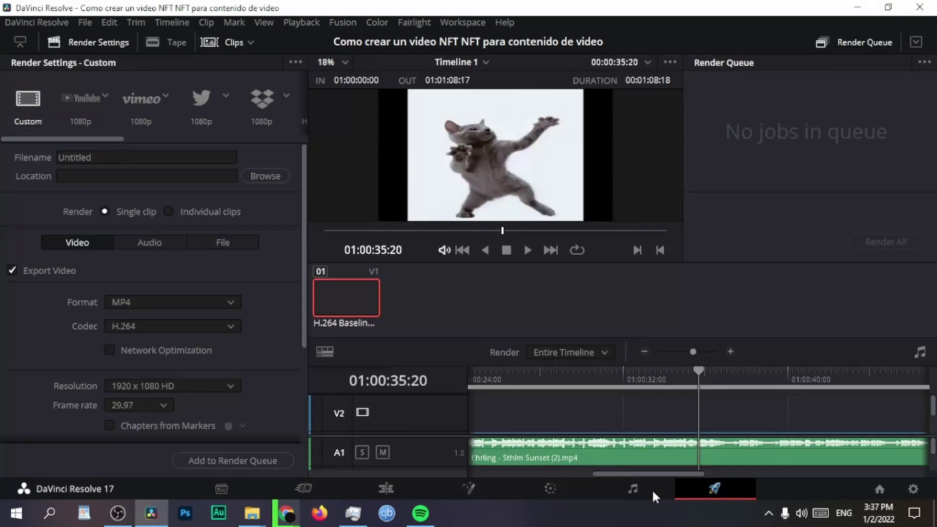
{"action": "left_click", "coordinate": [85, 99]}
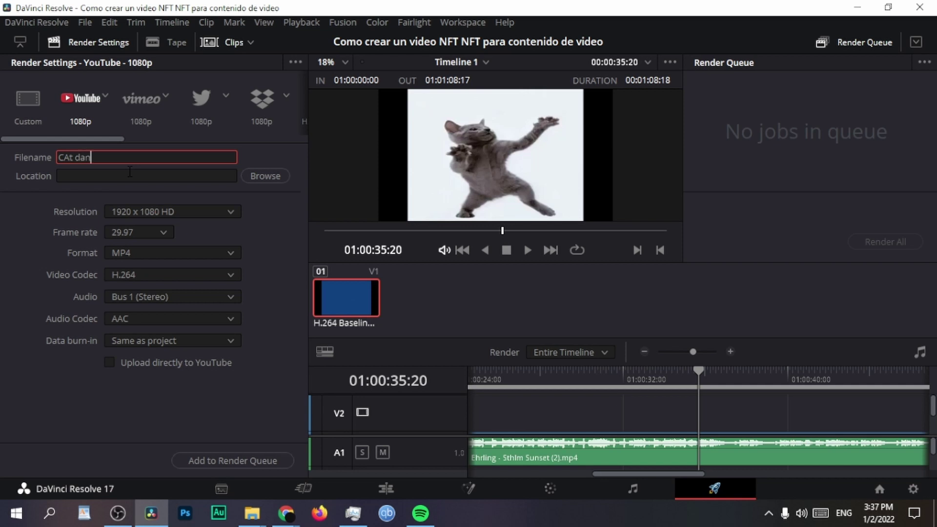
Set the output to "Cat dancing" in D:\Youtube, then queue the job and render it.
{"action": "left_click", "coordinate": [265, 176]}
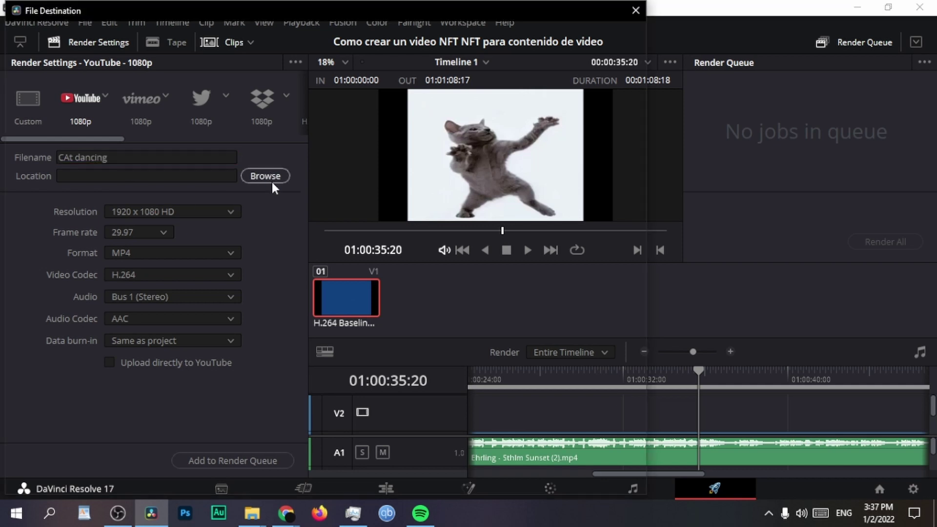
{"action": "left_click", "coordinate": [39, 156]}
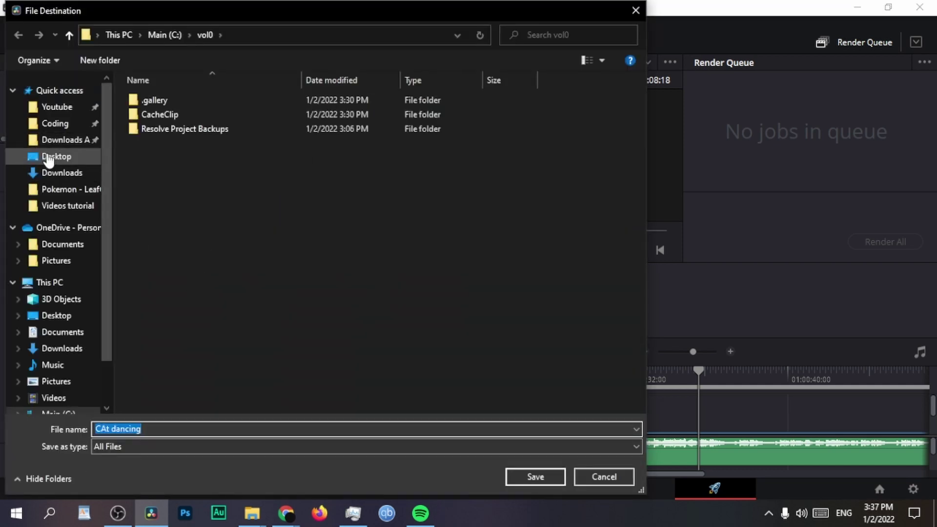
{"action": "left_click", "coordinate": [63, 107]}
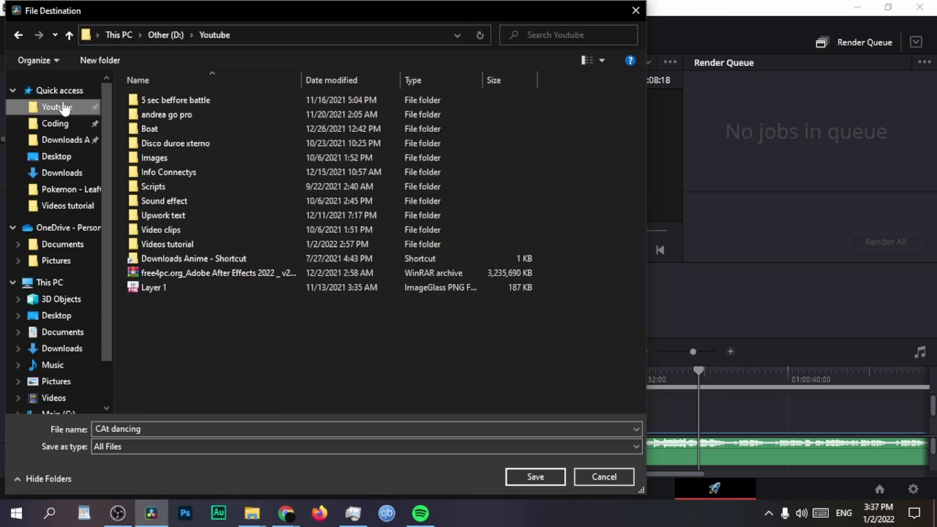
{"action": "left_click", "coordinate": [108, 430]}
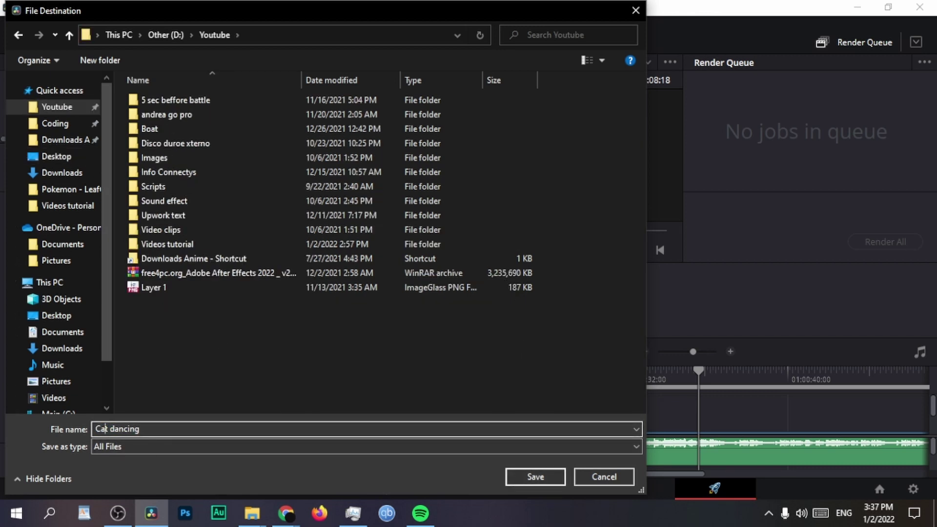
{"action": "left_click", "coordinate": [513, 477]}
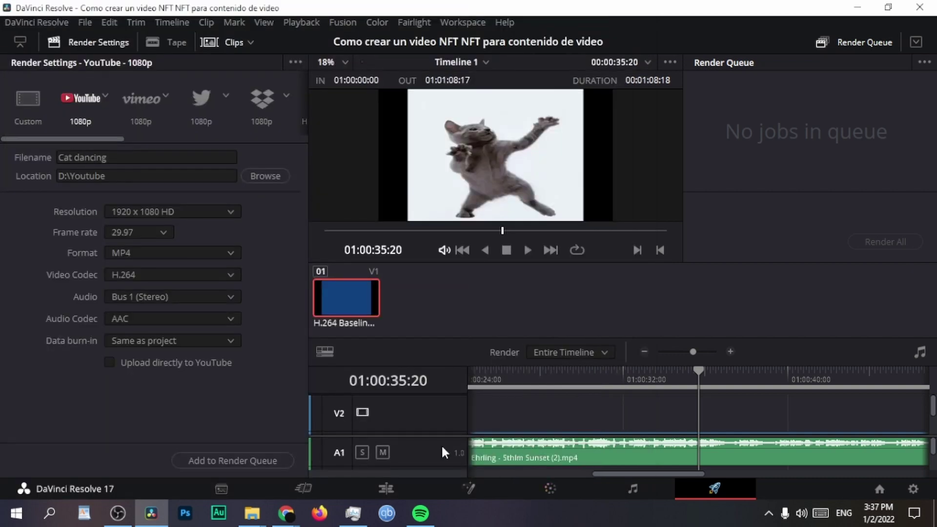
{"action": "left_click", "coordinate": [256, 461]}
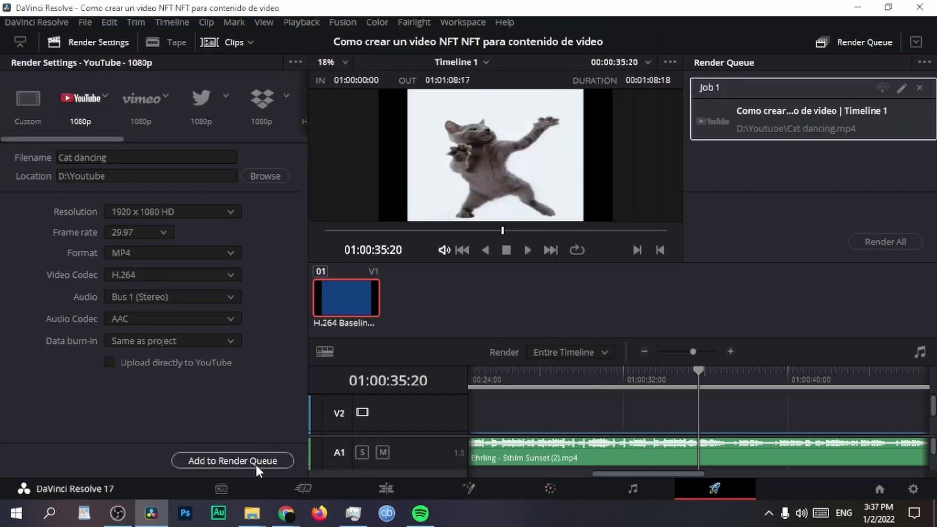
{"action": "left_click", "coordinate": [893, 241]}
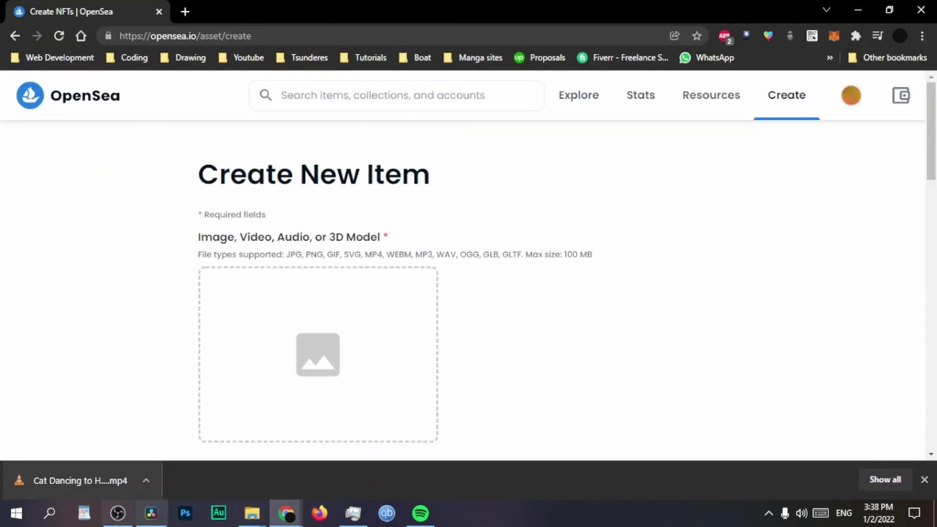
Upload the Cat dancing video from the Youtube folder as the media file of the new OpenSea item.
{"action": "left_click", "coordinate": [249, 513]}
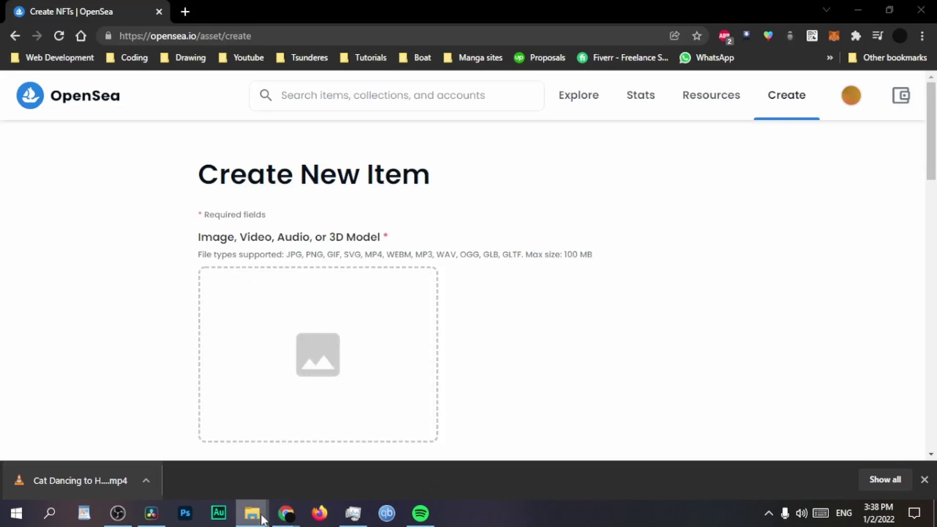
{"action": "mouse_move", "coordinate": [261, 518]}
{"action": "left_click", "coordinate": [313, 449]}
{"action": "double_click", "coordinate": [733, 15]}
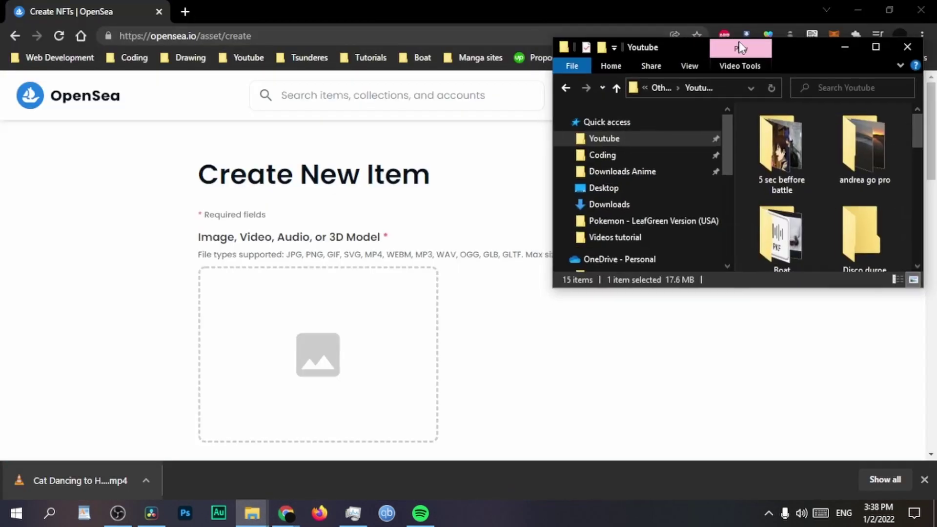
{"action": "scroll", "coordinate": [853, 220], "scroll_direction": "down", "scroll_amount": 2}
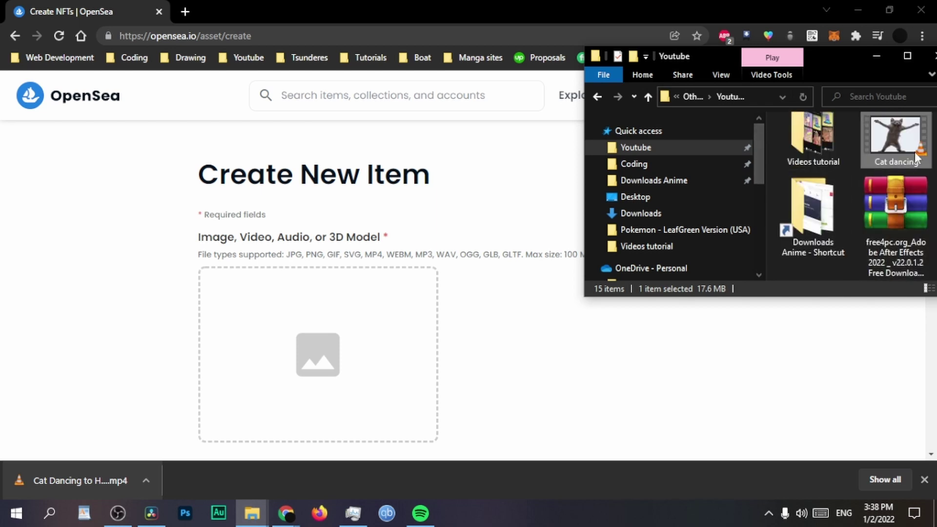
{"action": "left_click_drag", "start_coordinate": [896, 139], "coordinate": [649, 271]}
{"action": "left_click_drag", "start_coordinate": [347, 373], "coordinate": [348, 375]}
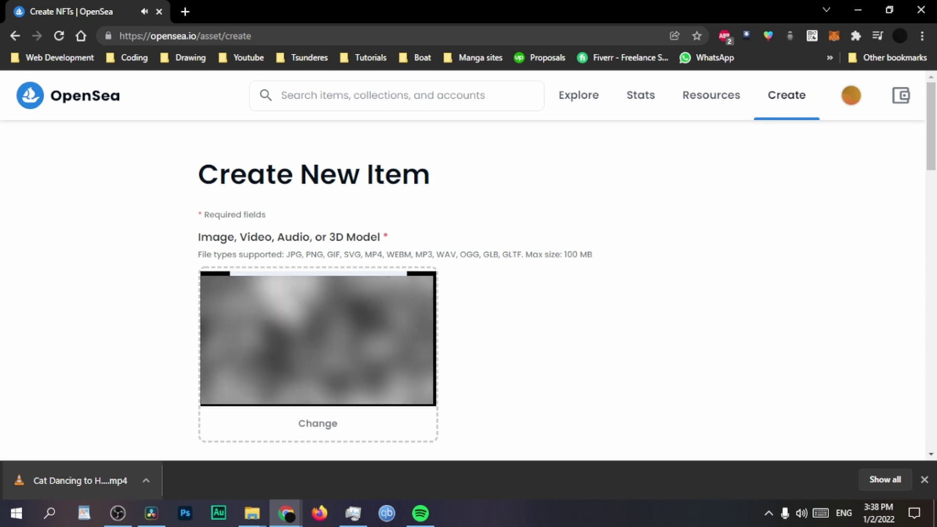
Close the downloads bar, show the OpenSea form in full screen and pause the uploaded video.
{"action": "left_click", "coordinate": [923, 483]}
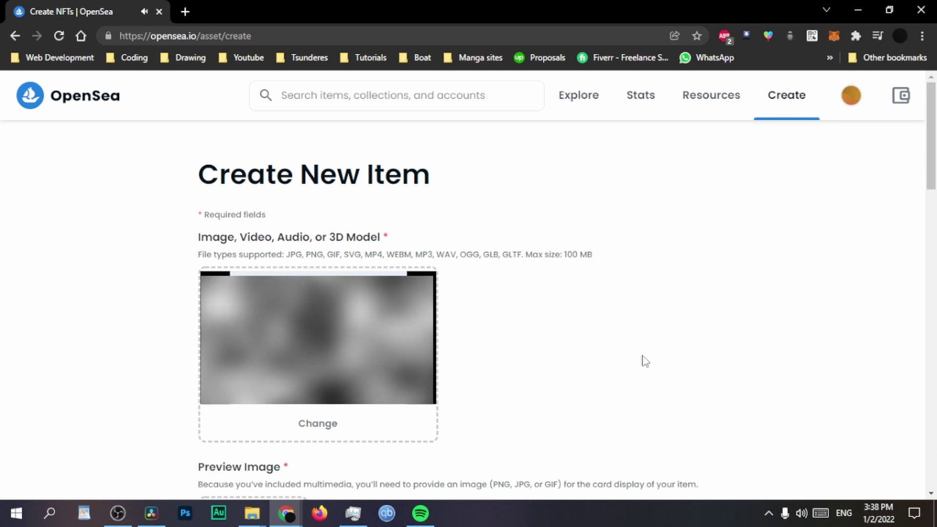
{"action": "key", "text": "F11"}
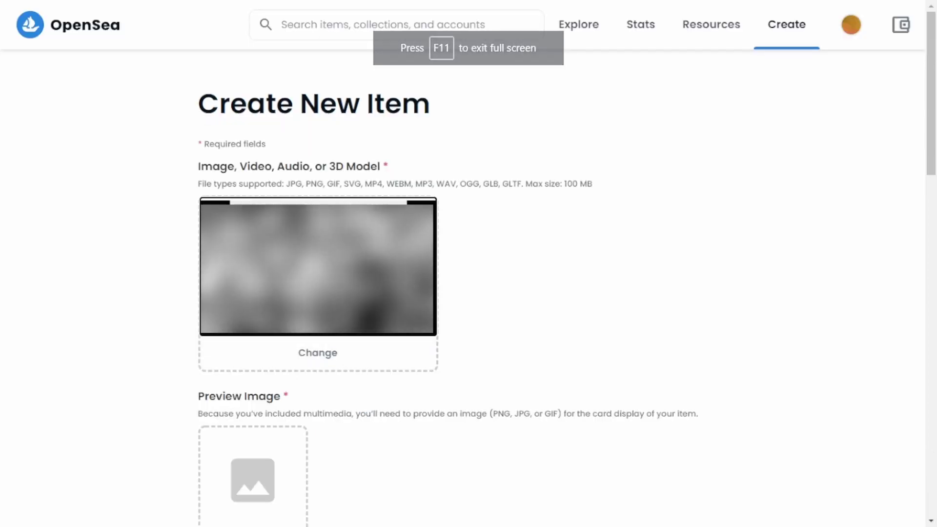
{"action": "scroll", "coordinate": [232, 299], "scroll_direction": "down", "scroll_amount": 4}
{"action": "scroll", "coordinate": [236, 224], "scroll_direction": "up", "scroll_amount": 4}
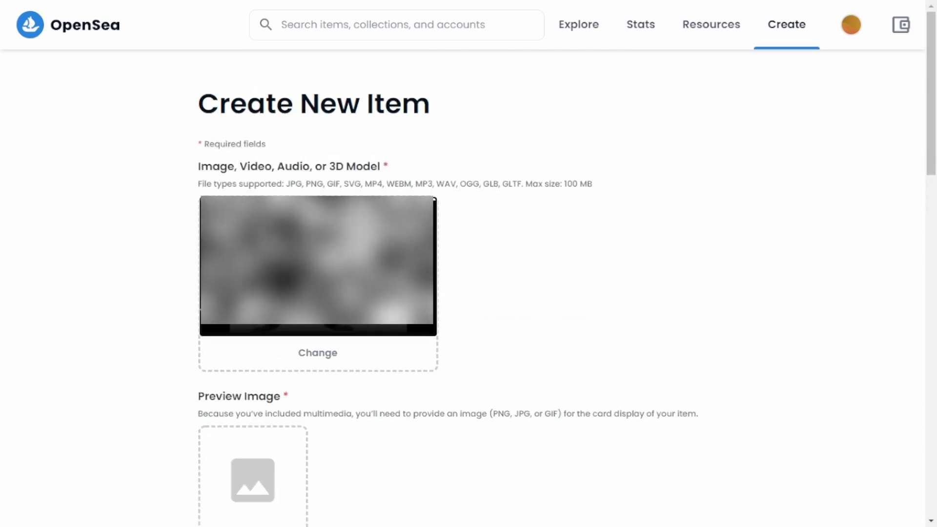
{"action": "left_click", "coordinate": [308, 238]}
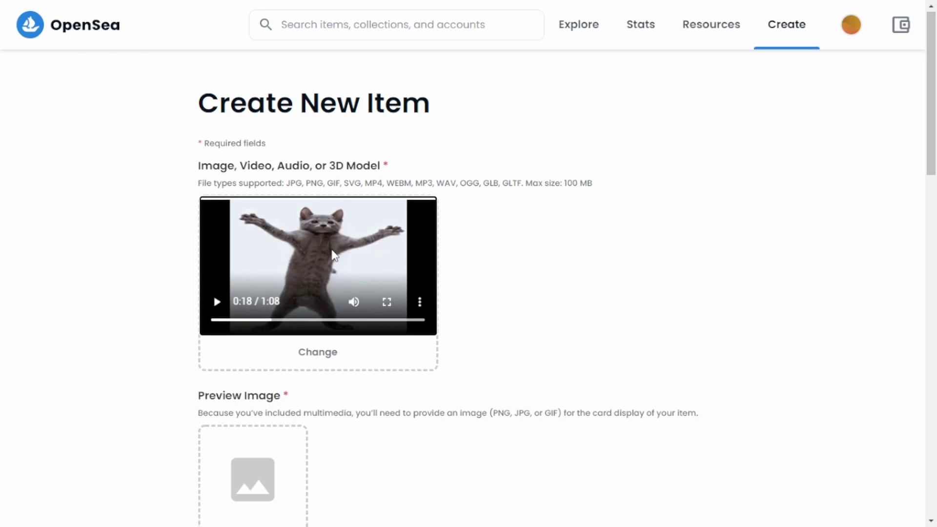
Open Cat dancing in VLC, capture the cat in the frame at 0:13 and save it as a PNG named Screenshot_189 in the new world folder.
{"action": "scroll", "coordinate": [244, 317], "scroll_direction": "down", "scroll_amount": 3}
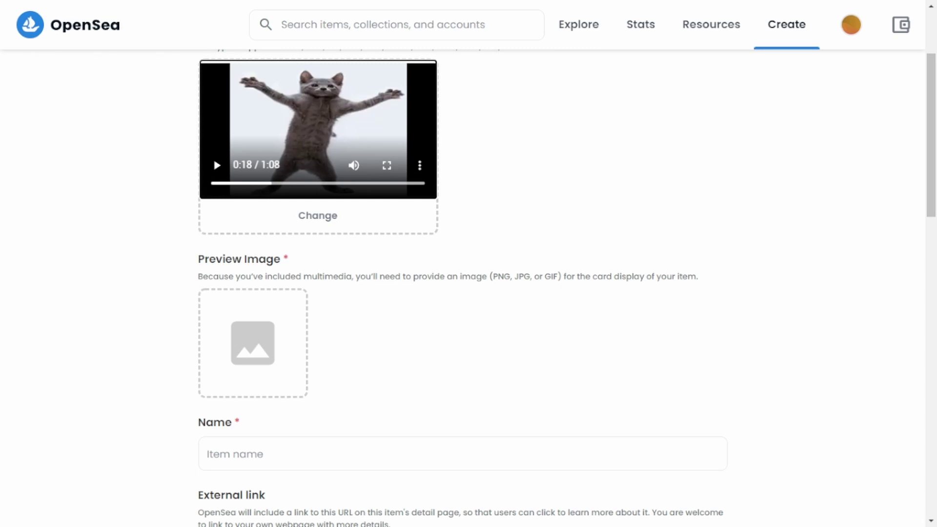
{"action": "key", "text": "alt+Tab"}
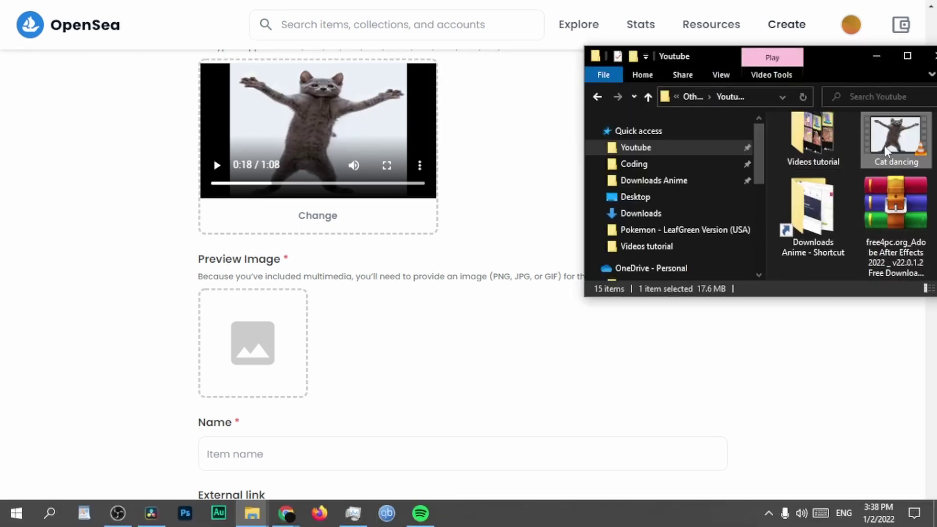
{"action": "double_click", "coordinate": [887, 149]}
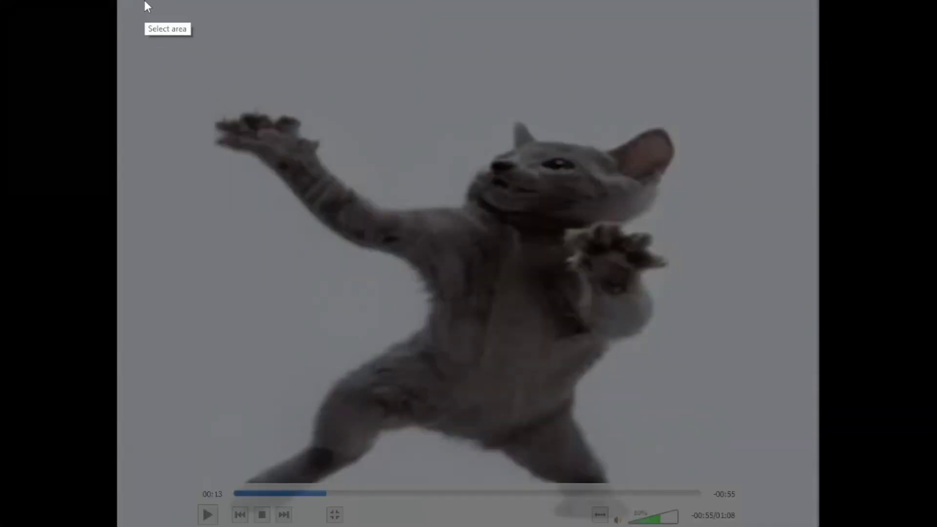
{"action": "left_click_drag", "start_coordinate": [132, 4], "coordinate": [810, 469]}
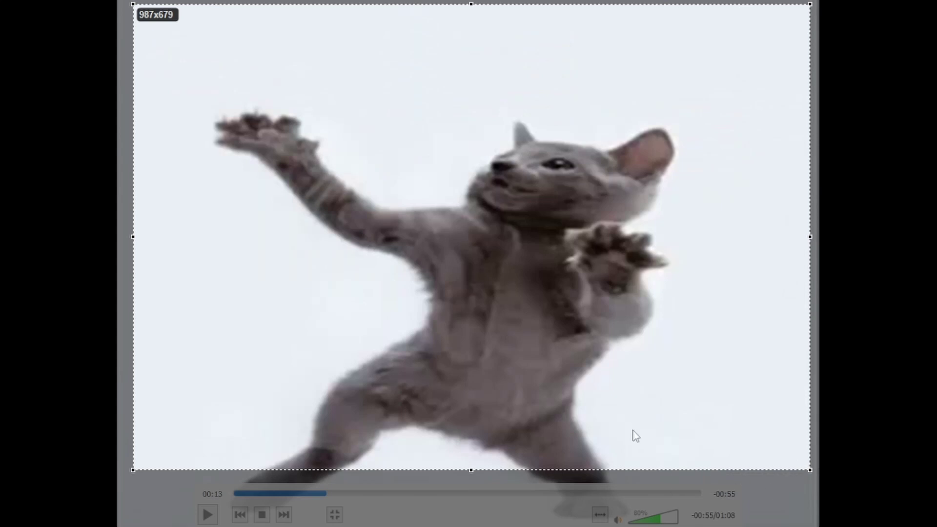
{"action": "key", "text": "ctrl+s"}
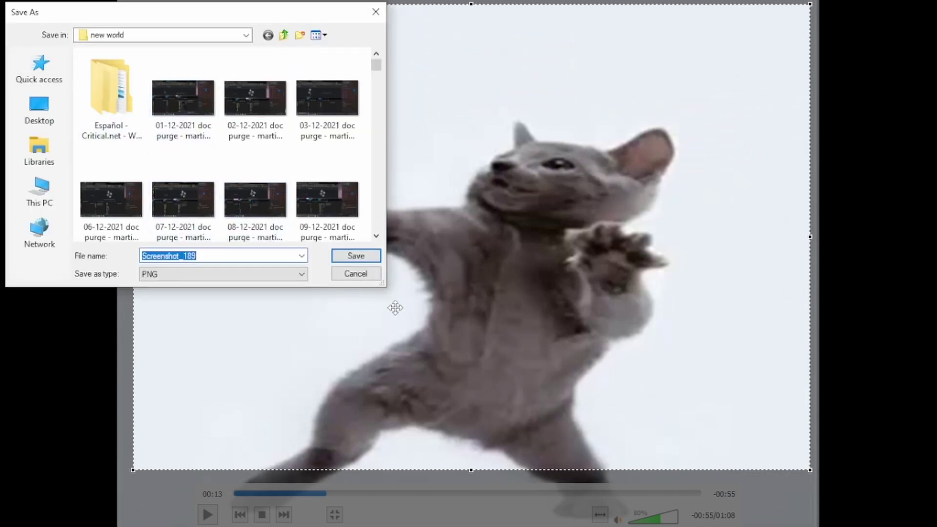
{"action": "left_click", "coordinate": [362, 256]}
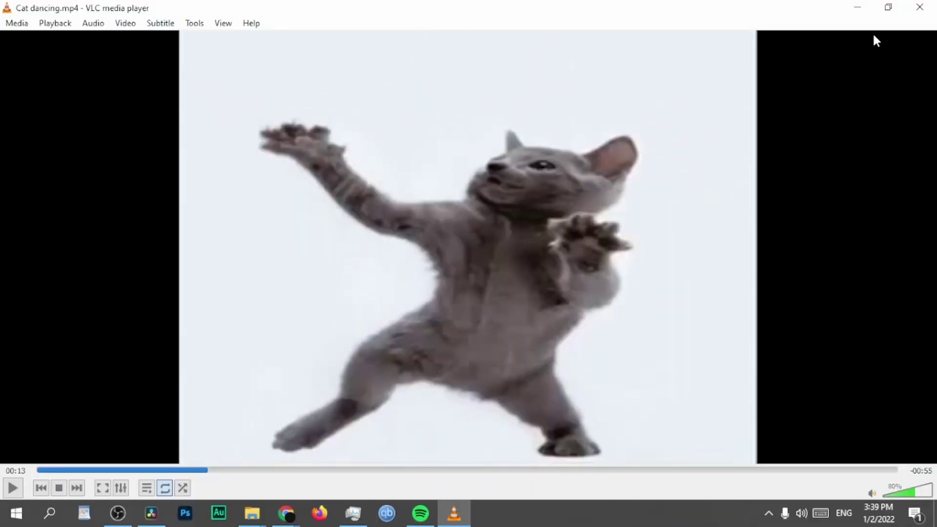
{"action": "left_click", "coordinate": [924, 8]}
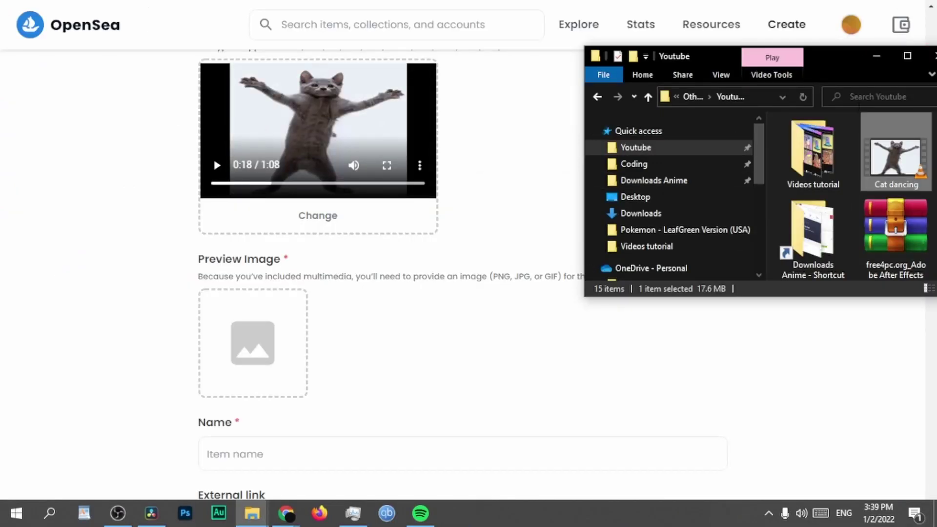
Add the cat screenshot from the new world folder as the item's preview image and review the upload.
{"action": "left_click_drag", "start_coordinate": [847, 64], "coordinate": [786, 68]}
{"action": "left_click", "coordinate": [877, 59]}
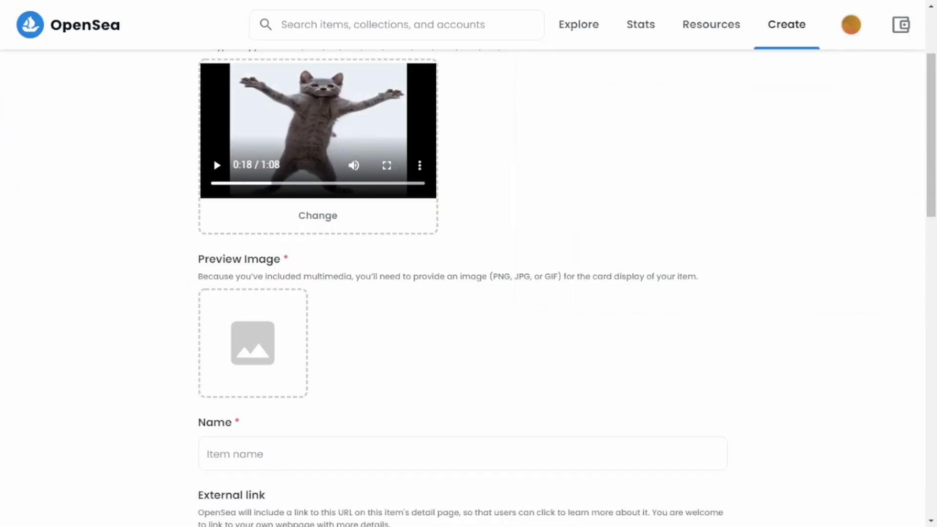
{"action": "left_click", "coordinate": [252, 513]}
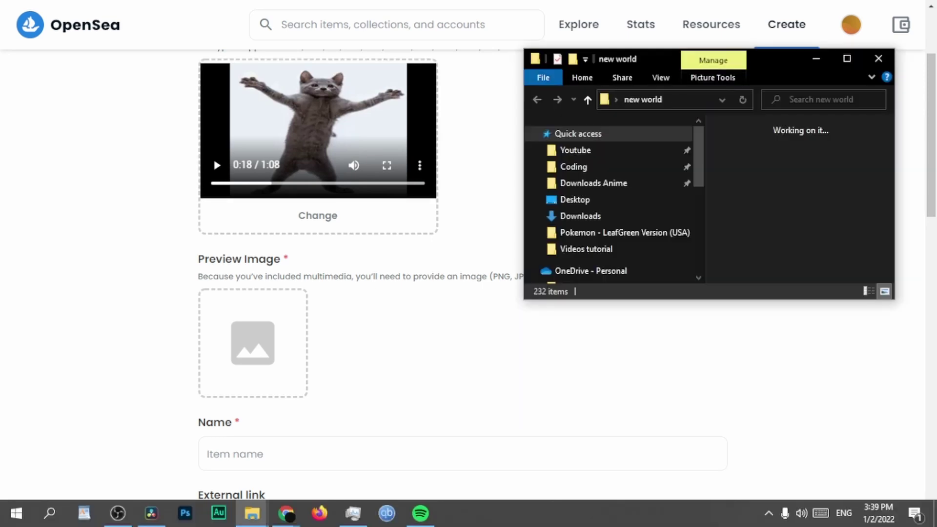
{"action": "left_click_drag", "start_coordinate": [759, 183], "coordinate": [273, 371]}
{"action": "scroll", "coordinate": [283, 252], "scroll_direction": "up", "scroll_amount": 3}
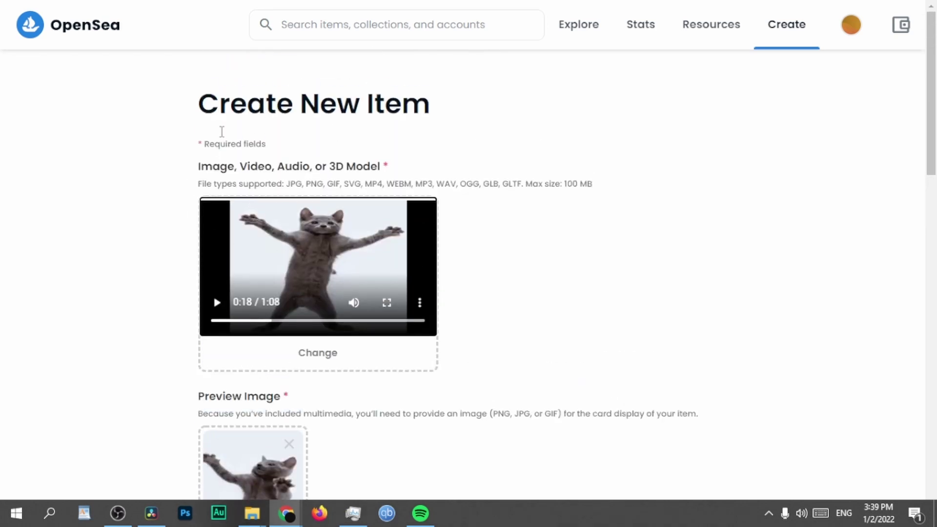
{"action": "scroll", "coordinate": [292, 288], "scroll_direction": "down", "scroll_amount": 1}
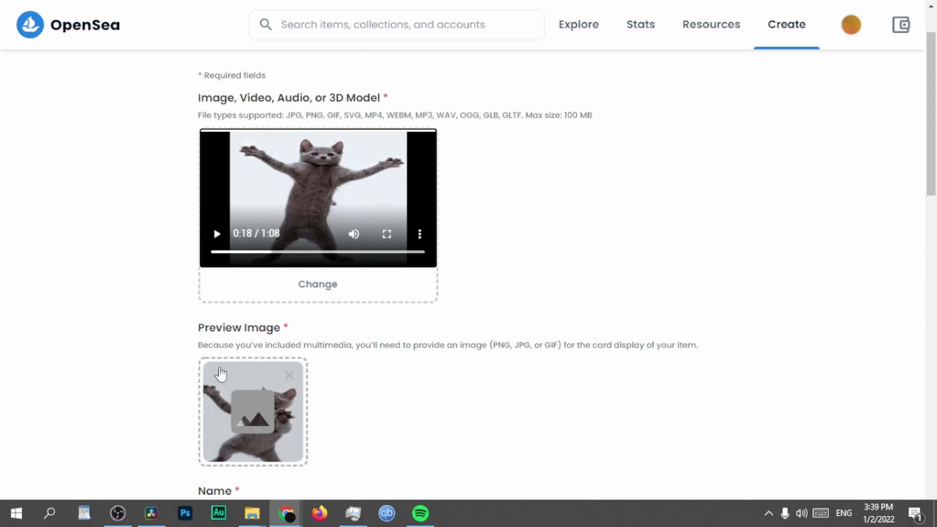
Name the new item "Cat dancing to SAX" and leave its external link empty.
{"action": "scroll", "coordinate": [318, 361], "scroll_direction": "down", "scroll_amount": 5}
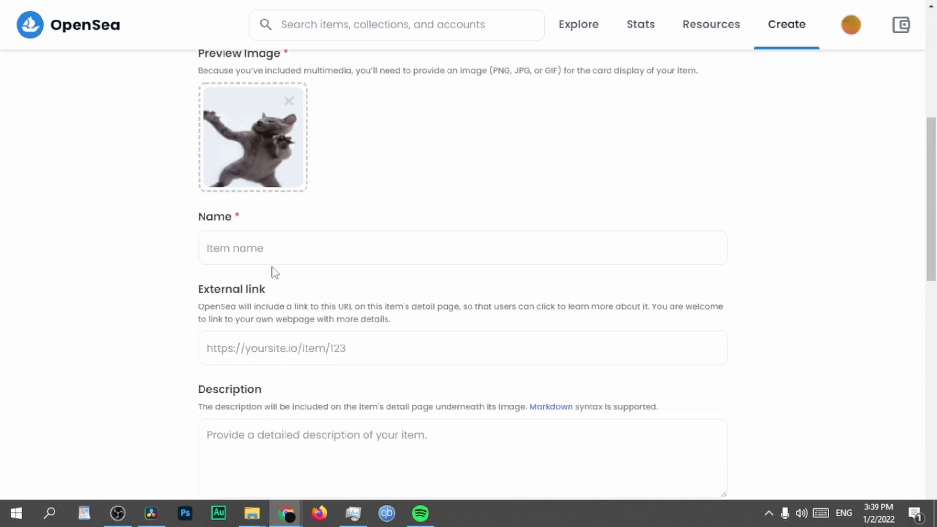
{"action": "left_click", "coordinate": [274, 247]}
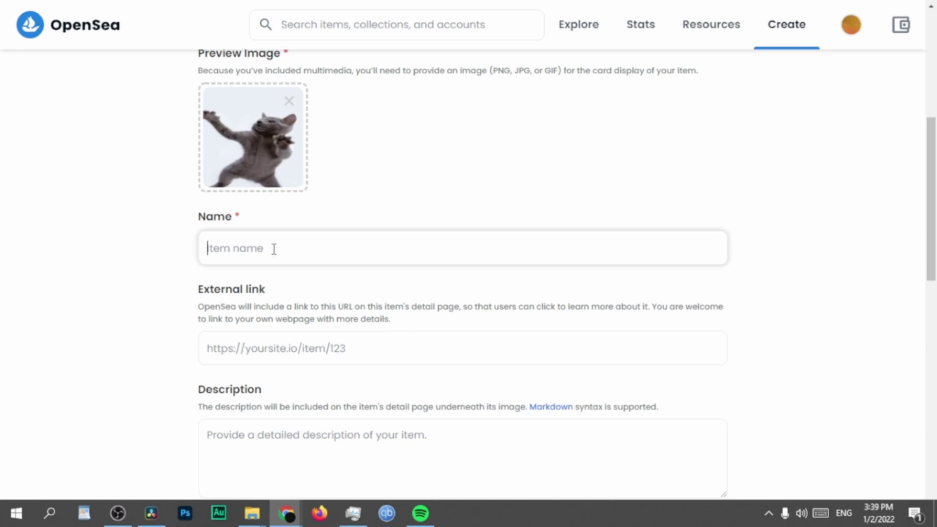
{"action": "type", "text": "Cat"}
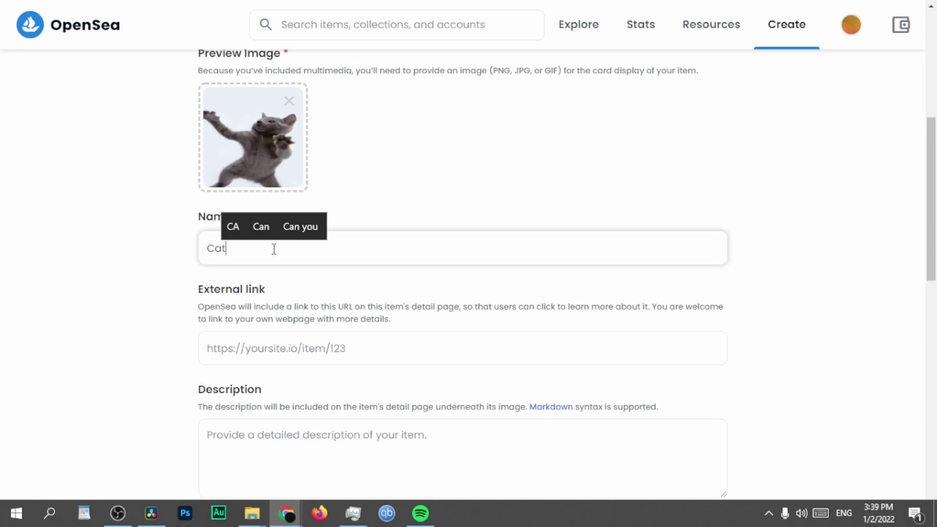
{"action": "type", "text": " dancing to SAX"}
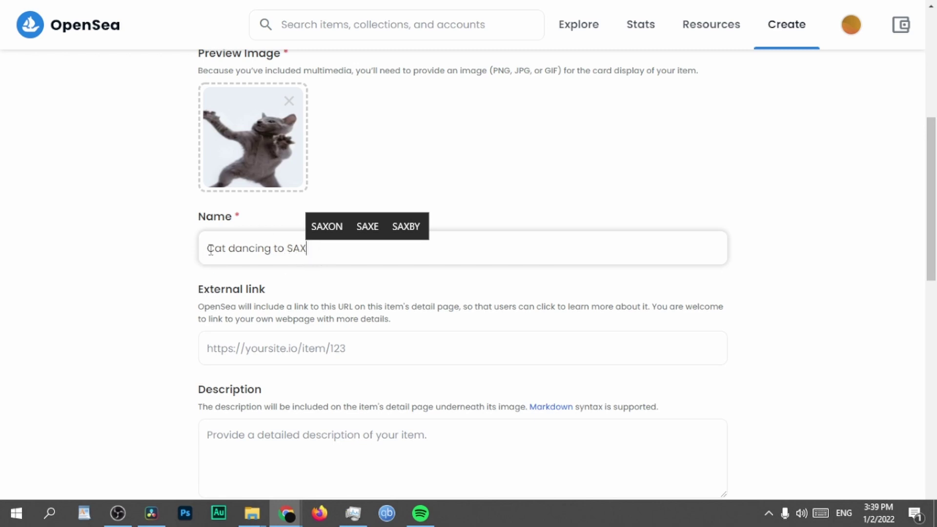
{"action": "left_click_drag", "start_coordinate": [212, 252], "coordinate": [306, 257]}
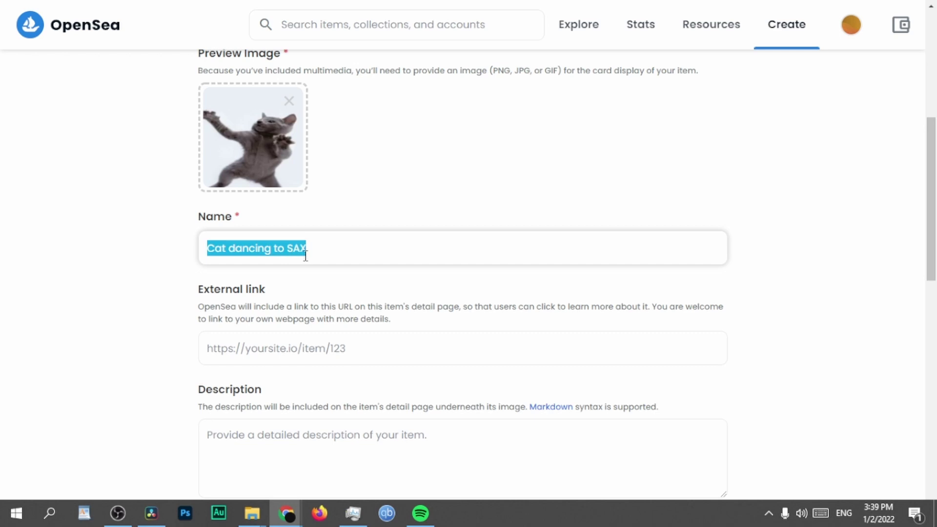
{"action": "left_click", "coordinate": [199, 288]}
{"action": "left_click_drag", "start_coordinate": [199, 288], "coordinate": [274, 293]}
{"action": "left_click", "coordinate": [242, 351]}
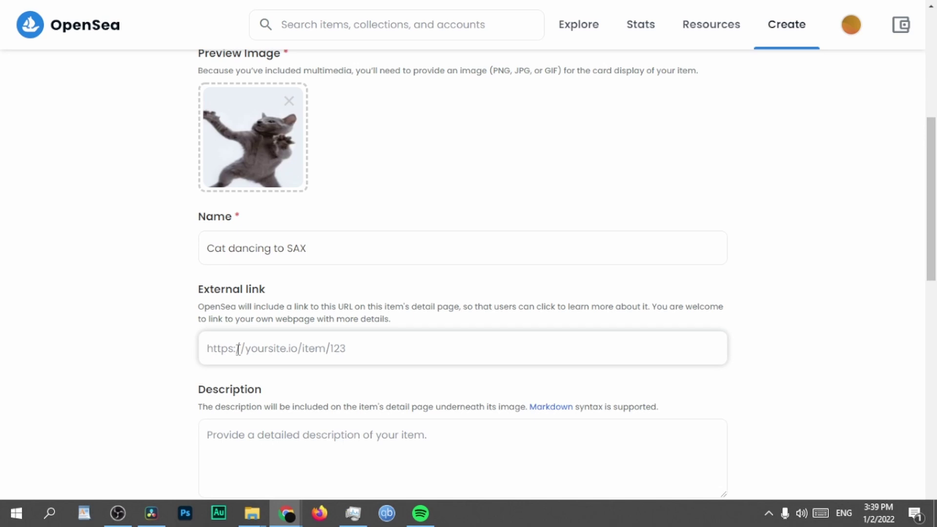
Enter "Cat dancing to the tunes of sexy SAX" as the item's description.
{"action": "scroll", "coordinate": [293, 394], "scroll_direction": "down", "scroll_amount": 3}
{"action": "left_click", "coordinate": [230, 304]}
{"action": "type", "text": "Ca"}
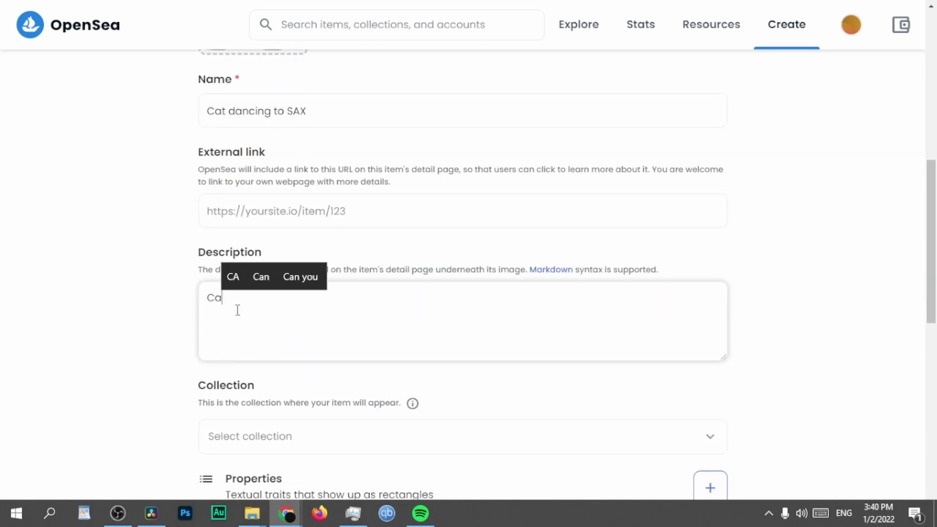
{"action": "type", "text": "t baila"}
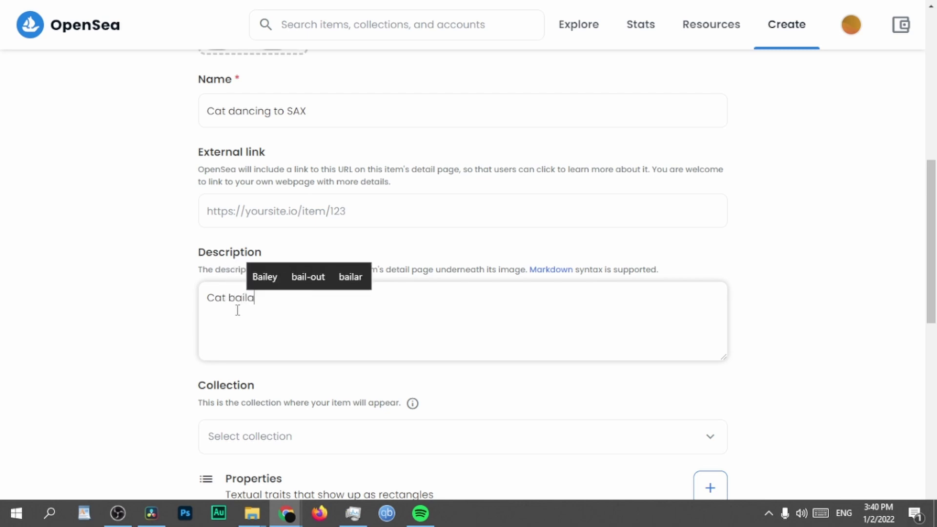
{"action": "type", "text": "ndo con"}
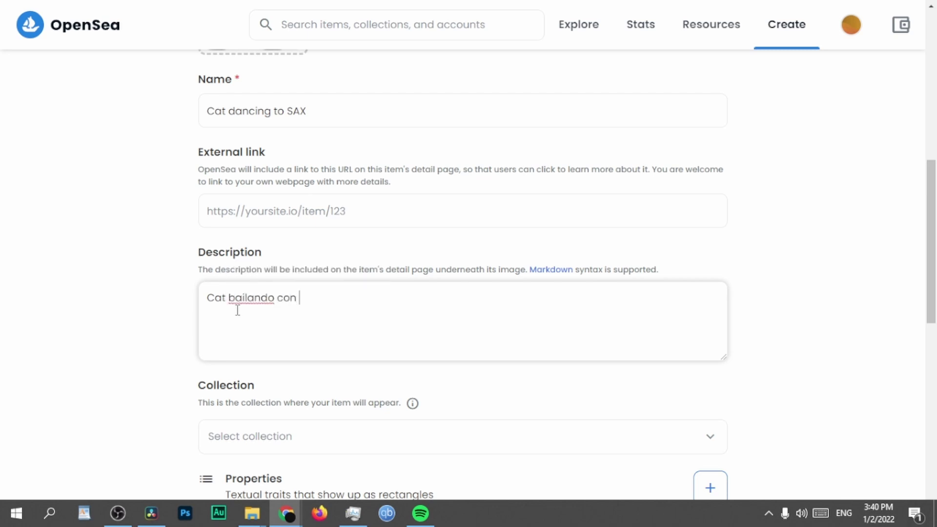
{"action": "key", "text": "BackSpace"}
{"action": "key", "text": "BackSpace"}
{"action": "key", "text": "BackSpace"}
{"action": "key", "text": "BackSpace"}
{"action": "key", "text": "BackSpace"}
{"action": "key", "text": "BackSpace"}
{"action": "key", "text": "BackSpace"}
{"action": "key", "text": "BackSpace"}
{"action": "key", "text": "BackSpace"}
{"action": "type", "text": "ancing to the tune"}
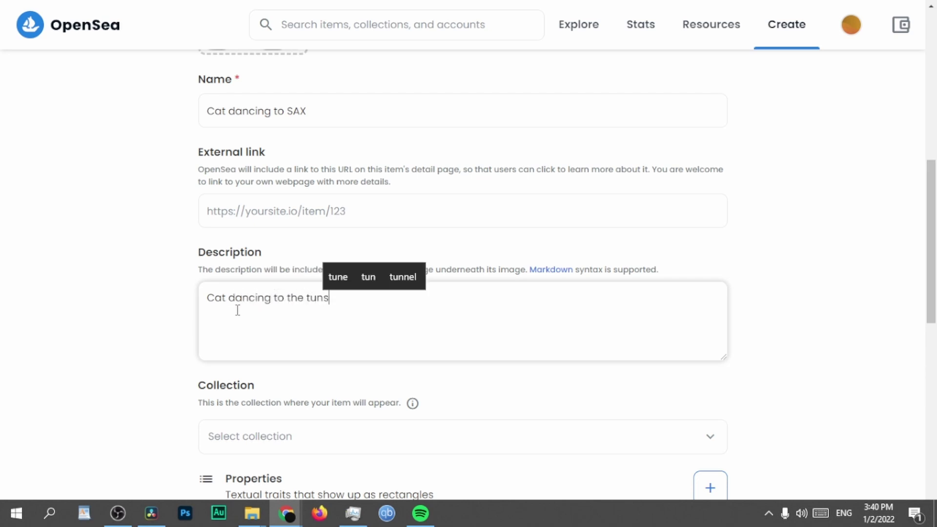
{"action": "key", "text": "BackSpace"}
{"action": "type", "text": "es of"}
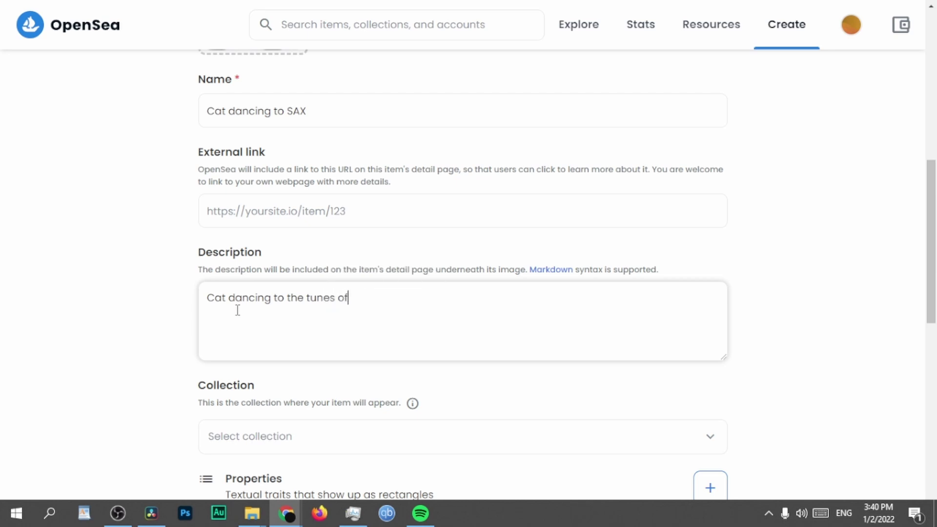
{"action": "type", "text": " sexy SAX"}
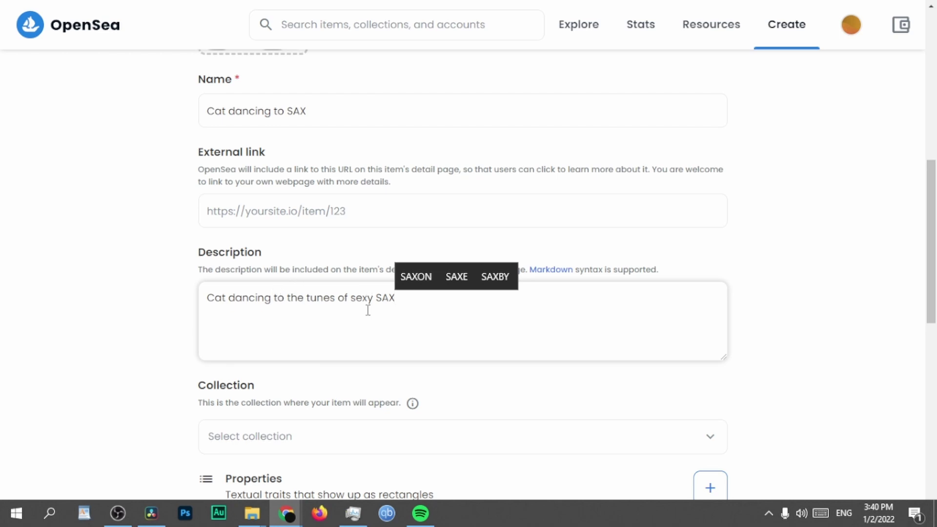
Check the available collections and the Add Properties dialog, choosing no collection and adding no property.
{"action": "scroll", "coordinate": [331, 420], "scroll_direction": "down", "scroll_amount": 3}
{"action": "left_click", "coordinate": [710, 301]}
{"action": "left_click", "coordinate": [711, 303]}
{"action": "left_click", "coordinate": [711, 303]}
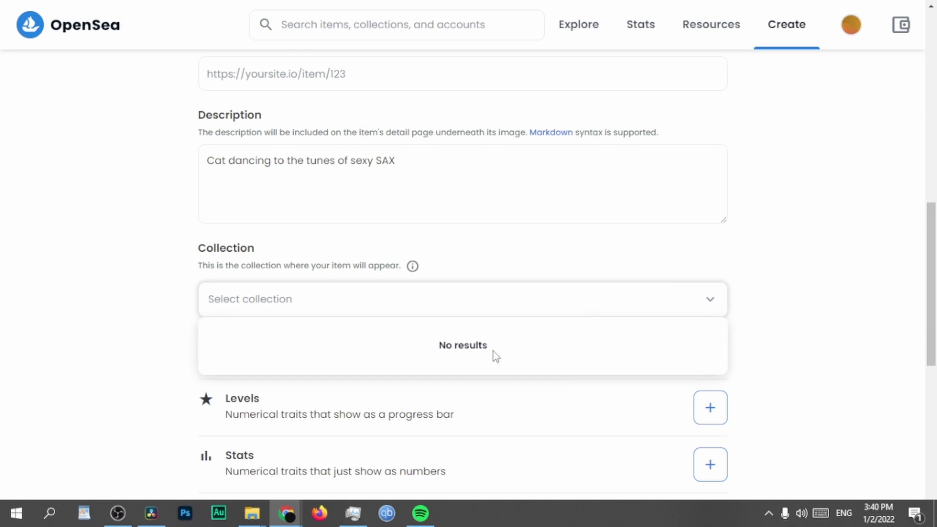
{"action": "left_click", "coordinate": [533, 261]}
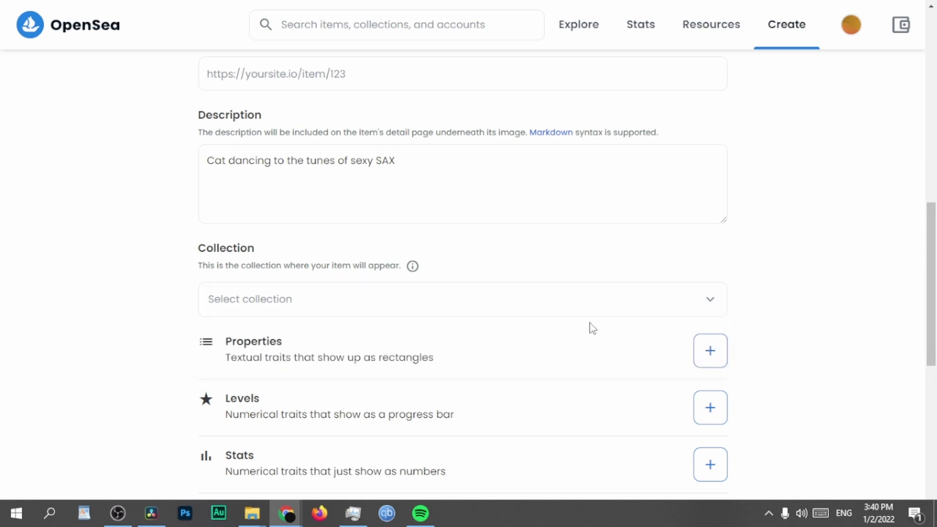
{"action": "scroll", "coordinate": [264, 383], "scroll_direction": "down", "scroll_amount": 1}
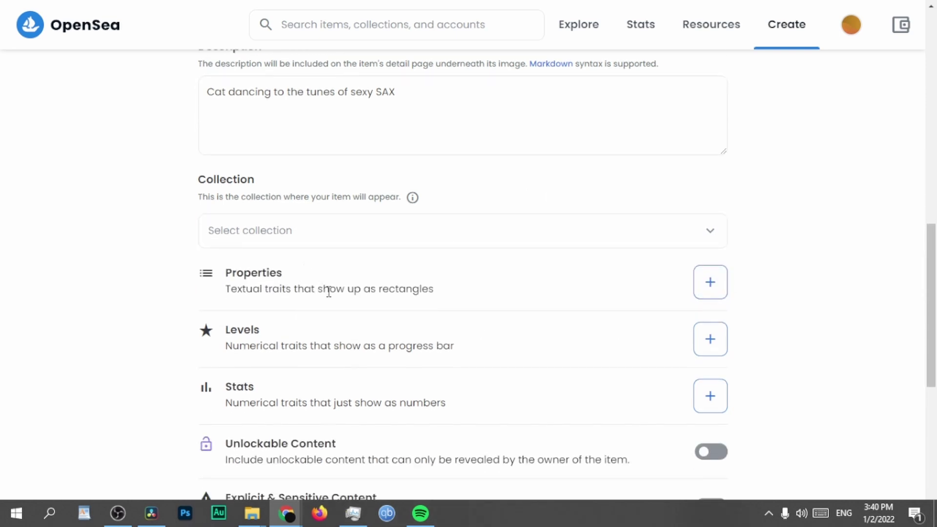
{"action": "left_click", "coordinate": [709, 284]}
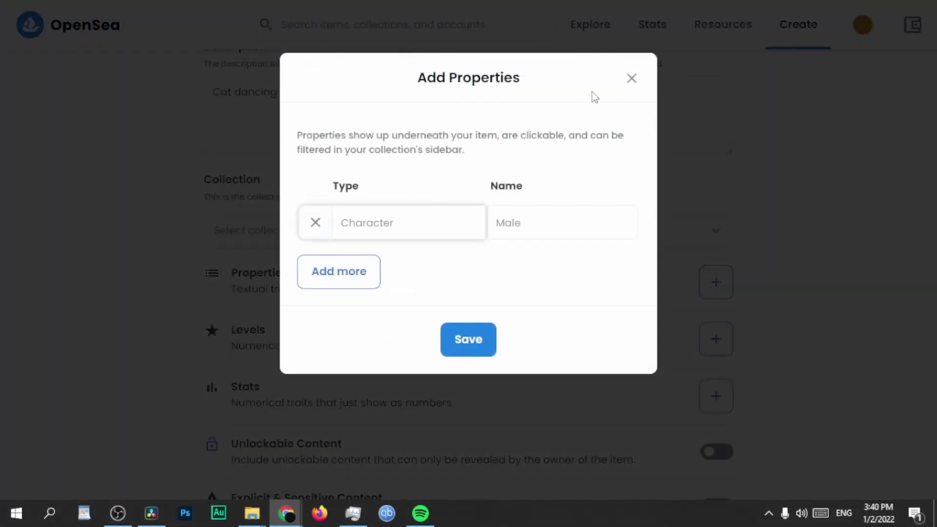
{"action": "left_click", "coordinate": [631, 78]}
Review the item form from the media, name and description down to the traits, content options, supply, blockchain and metadata settings.
{"action": "scroll", "coordinate": [400, 294], "scroll_direction": "down", "scroll_amount": 5}
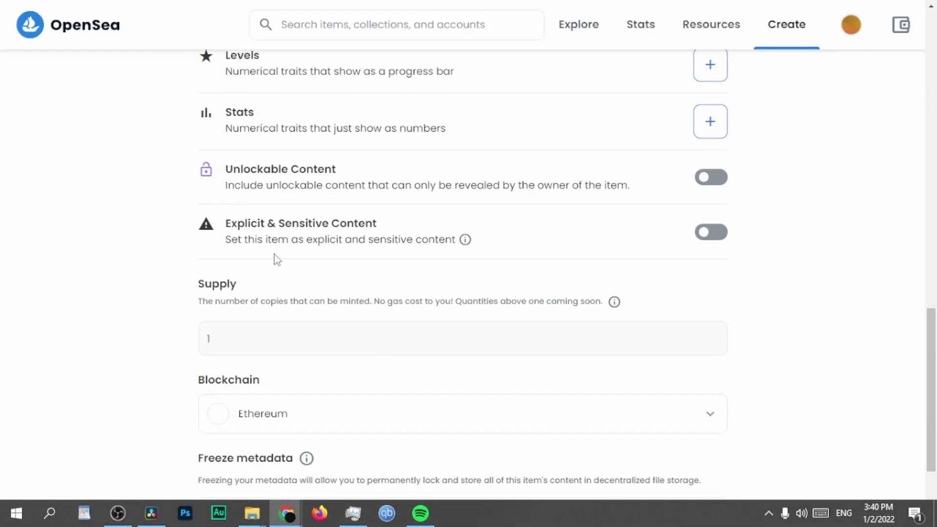
{"action": "scroll", "coordinate": [274, 257], "scroll_direction": "up", "scroll_amount": 3}
{"action": "scroll", "coordinate": [345, 244], "scroll_direction": "up", "scroll_amount": 4}
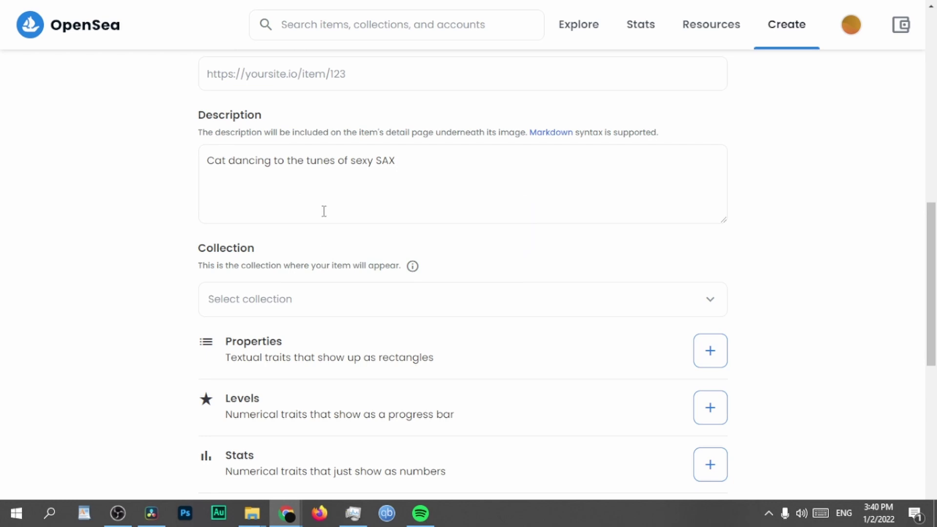
{"action": "scroll", "coordinate": [347, 265], "scroll_direction": "up", "scroll_amount": 4}
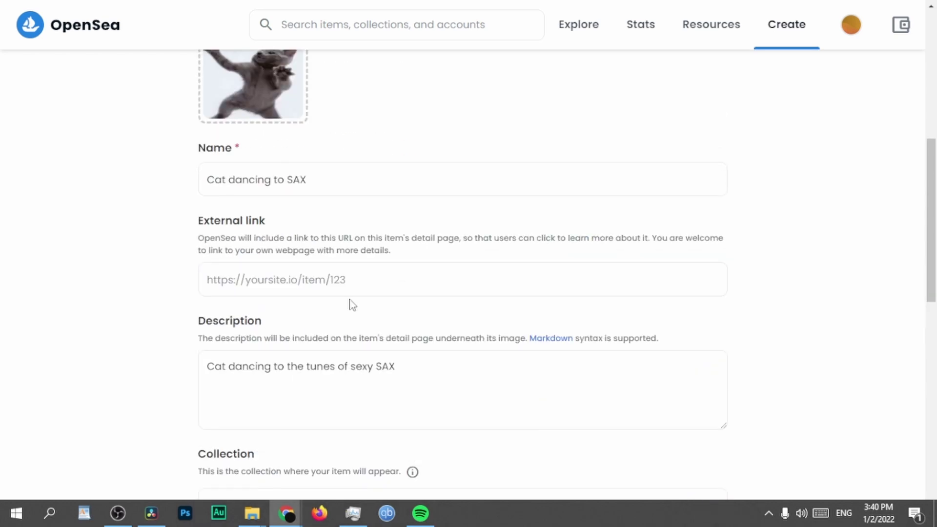
{"action": "scroll", "coordinate": [347, 305], "scroll_direction": "up", "scroll_amount": 4}
{"action": "scroll", "coordinate": [316, 296], "scroll_direction": "up", "scroll_amount": 4}
{"action": "scroll", "coordinate": [341, 306], "scroll_direction": "down", "scroll_amount": 17}
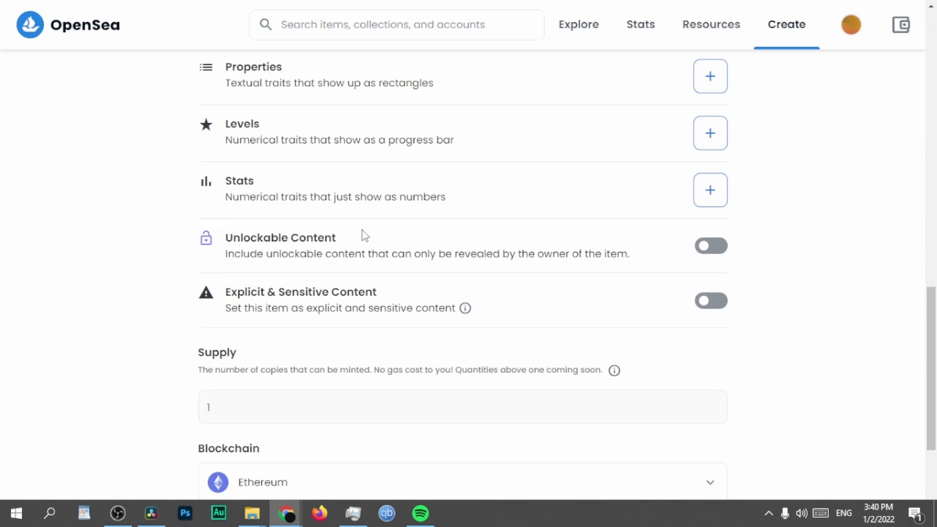
{"action": "scroll", "coordinate": [355, 225], "scroll_direction": "up", "scroll_amount": 3}
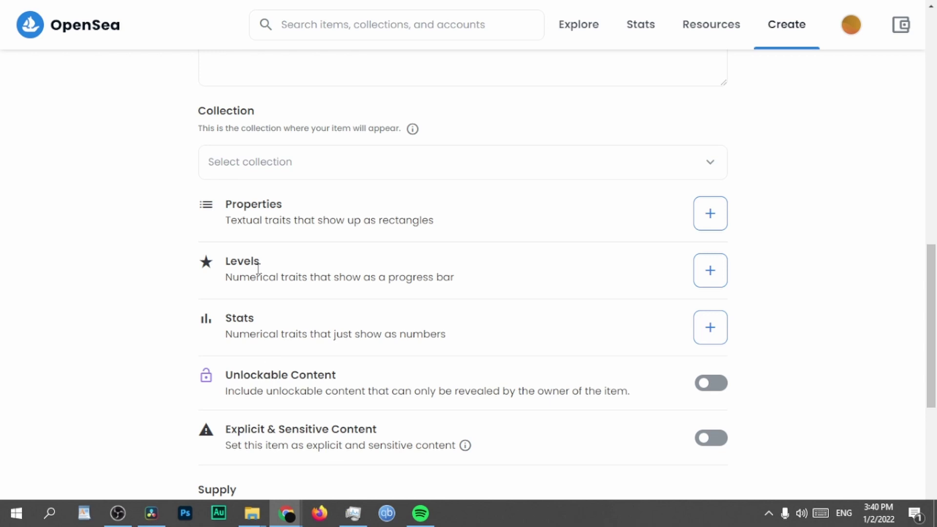
{"action": "scroll", "coordinate": [257, 268], "scroll_direction": "down", "scroll_amount": 3}
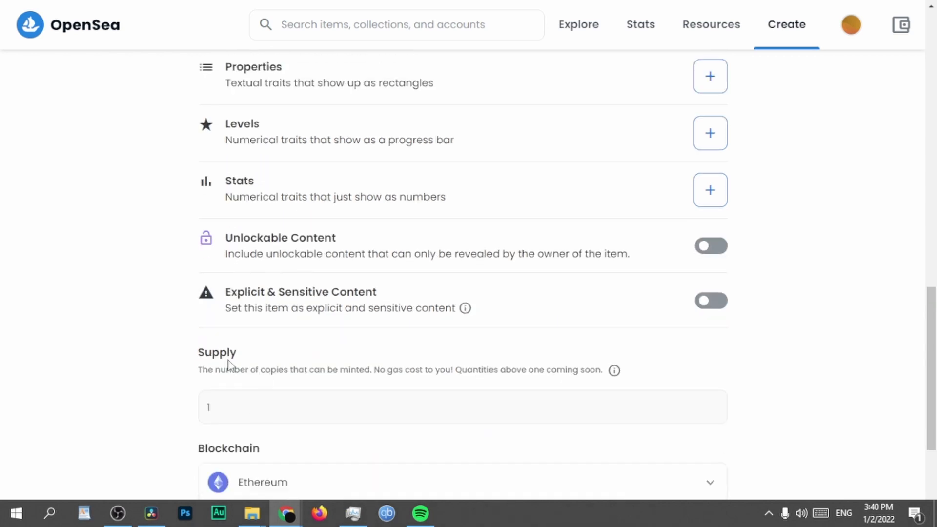
{"action": "scroll", "coordinate": [245, 291], "scroll_direction": "down", "scroll_amount": 3}
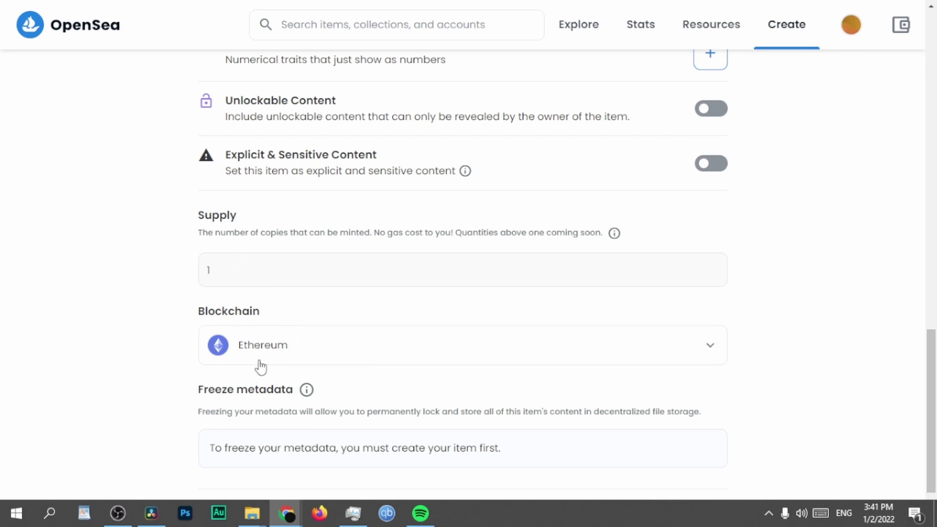
{"action": "scroll", "coordinate": [267, 297], "scroll_direction": "down", "scroll_amount": 1}
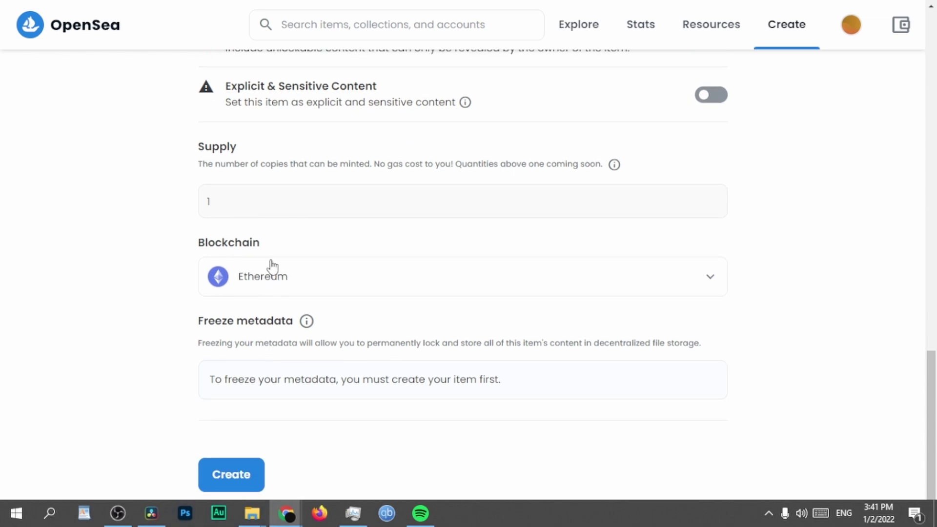
{"action": "scroll", "coordinate": [247, 294], "scroll_direction": "up", "scroll_amount": 5}
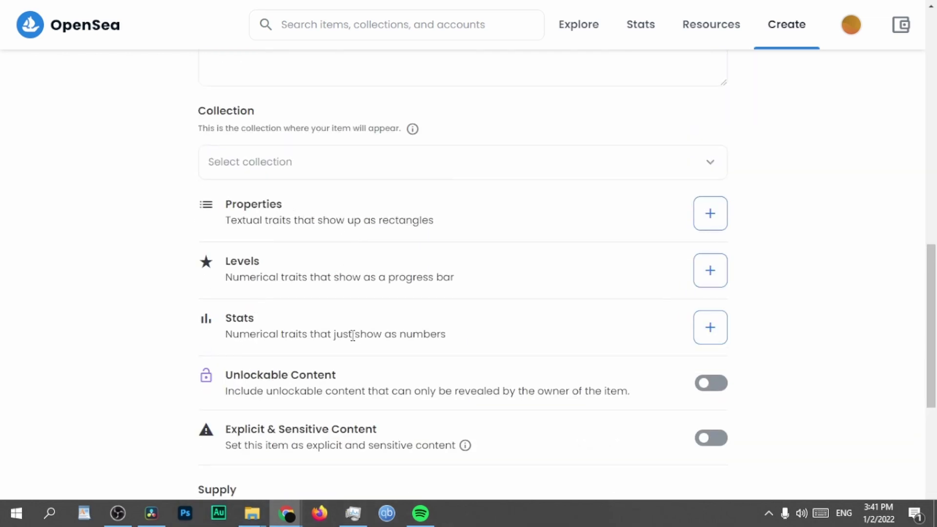
{"action": "scroll", "coordinate": [352, 336], "scroll_direction": "down", "scroll_amount": 5}
{"action": "scroll", "coordinate": [284, 324], "scroll_direction": "up", "scroll_amount": 8}
{"action": "scroll", "coordinate": [273, 247], "scroll_direction": "down", "scroll_amount": 3}
{"action": "scroll", "coordinate": [293, 243], "scroll_direction": "up", "scroll_amount": 7}
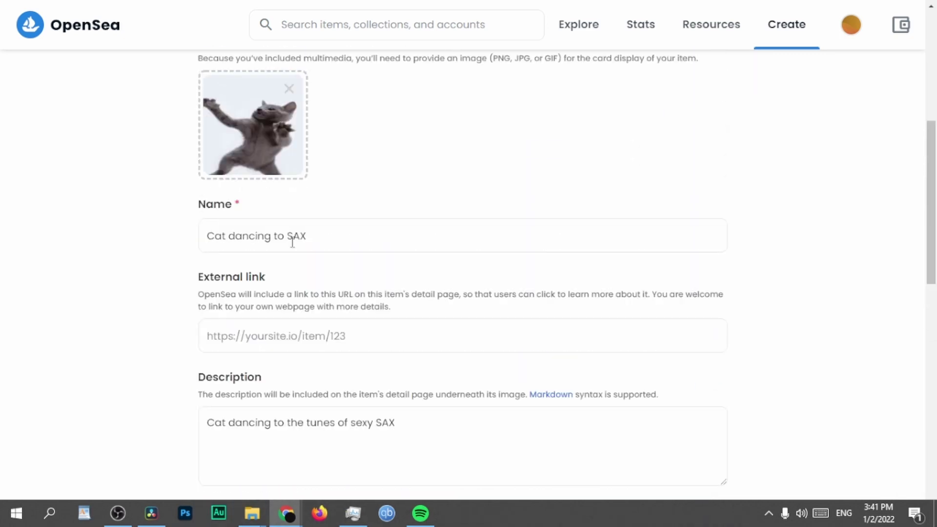
Create the item from the completed form and close the creation confirmation.
{"action": "scroll", "coordinate": [293, 244], "scroll_direction": "down", "scroll_amount": 10}
{"action": "scroll", "coordinate": [293, 390], "scroll_direction": "down", "scroll_amount": 2}
{"action": "left_click", "coordinate": [248, 464]}
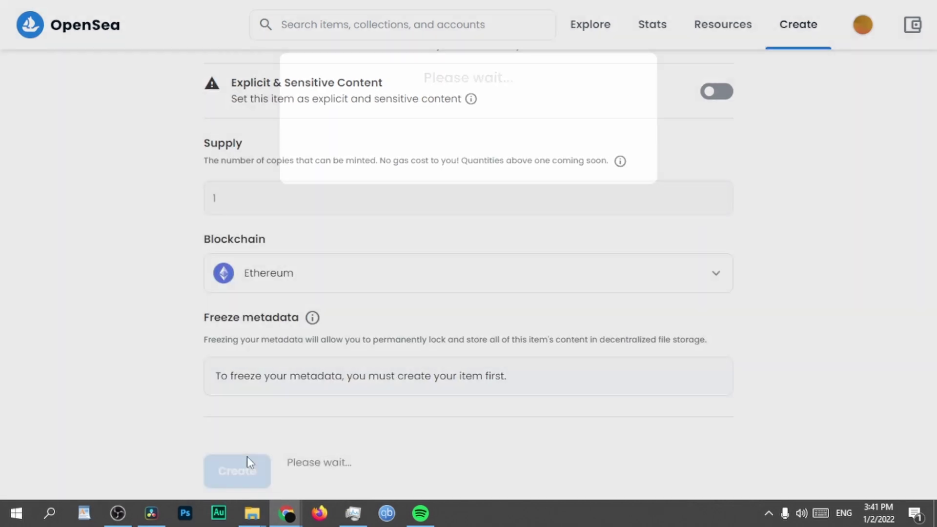
{"action": "key", "text": "F11"}
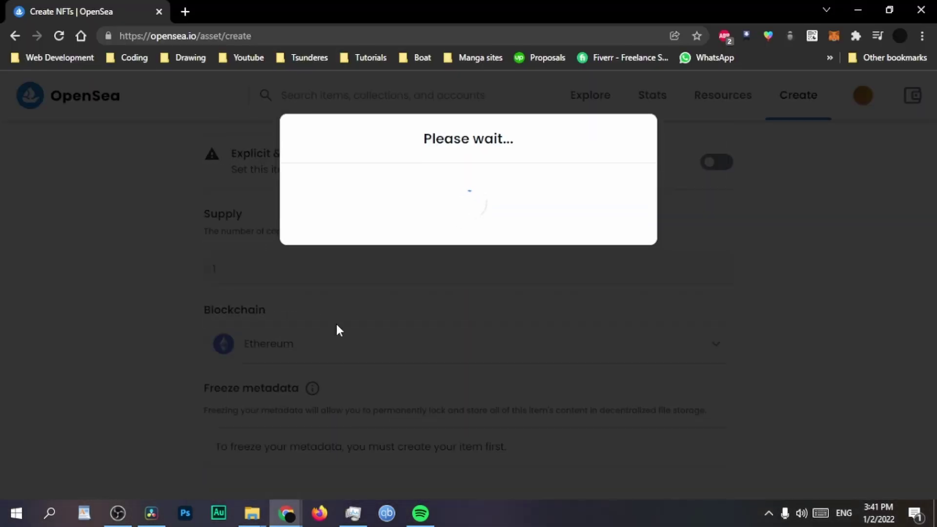
{"action": "key", "text": "F11"}
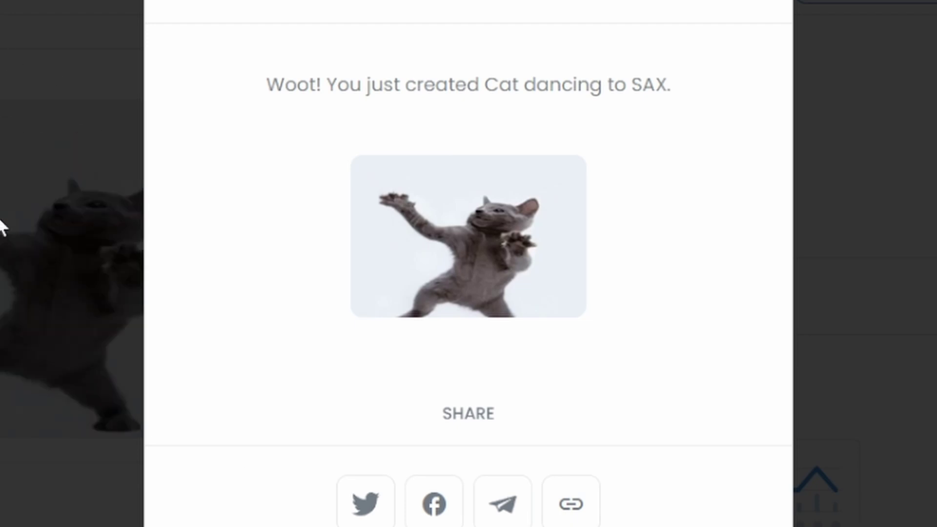
{"action": "left_click", "coordinate": [747, 0]}
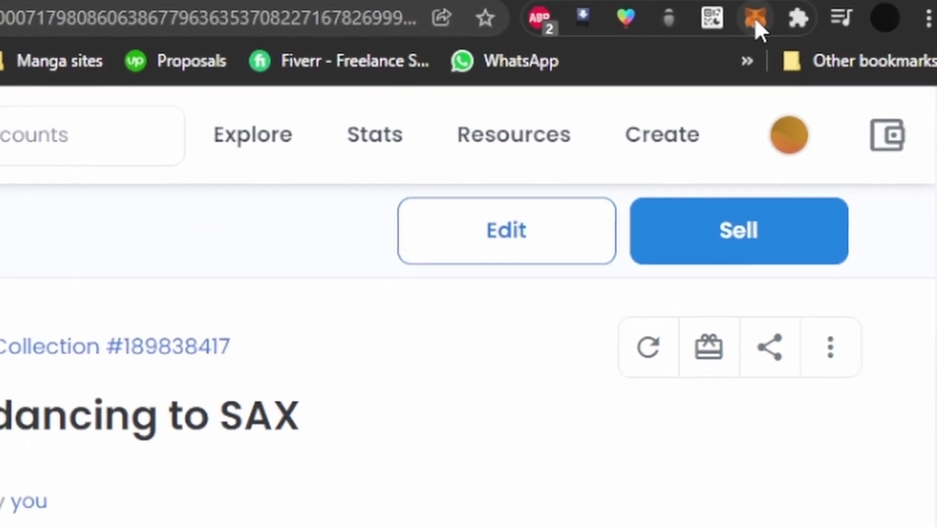
Check the ETH balance in the MetaMask wallet and look through the new item's page in full screen.
{"action": "left_click", "coordinate": [755, 18]}
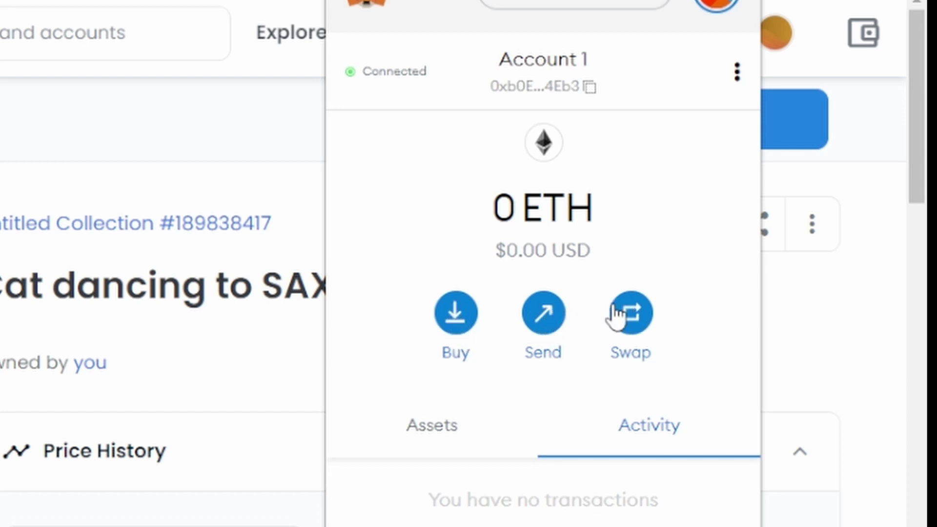
{"action": "key", "text": "F11"}
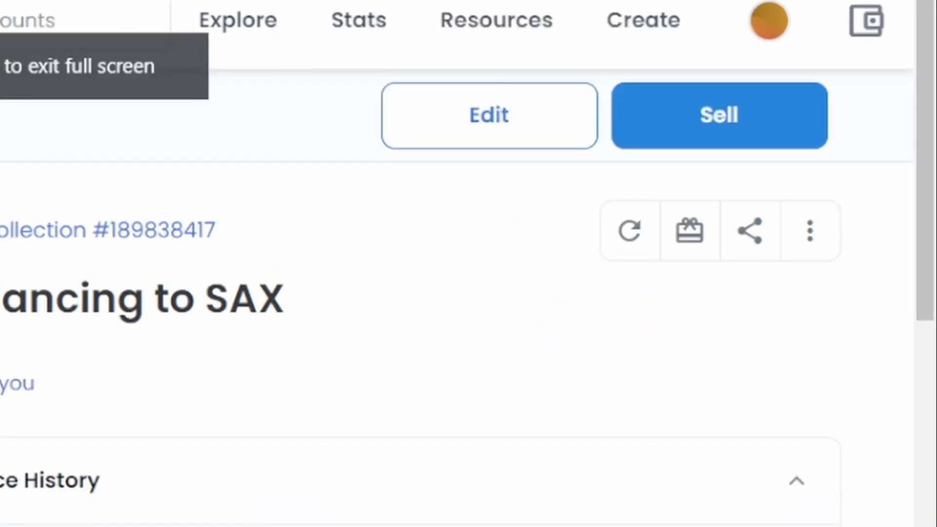
{"action": "scroll", "coordinate": [104, 497], "scroll_direction": "down", "scroll_amount": 7}
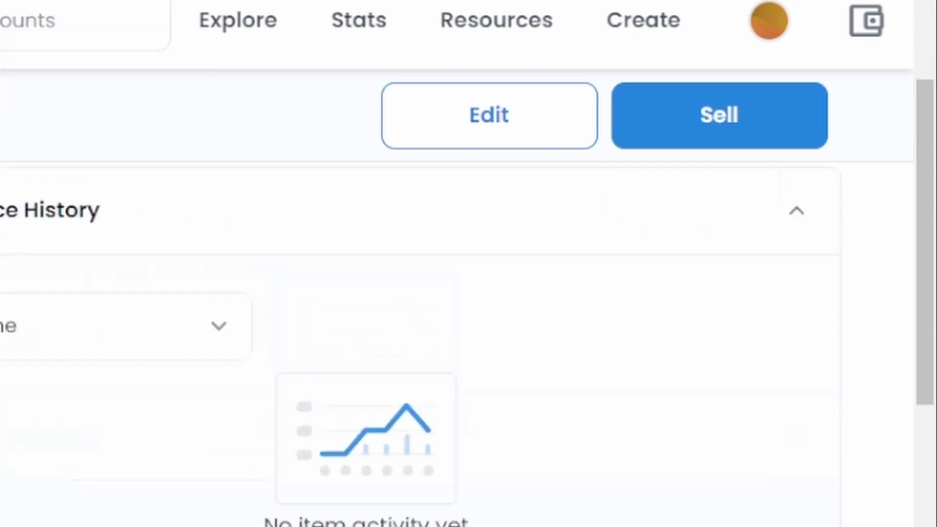
{"action": "scroll", "coordinate": [420, 341], "scroll_direction": "down", "scroll_amount": 10}
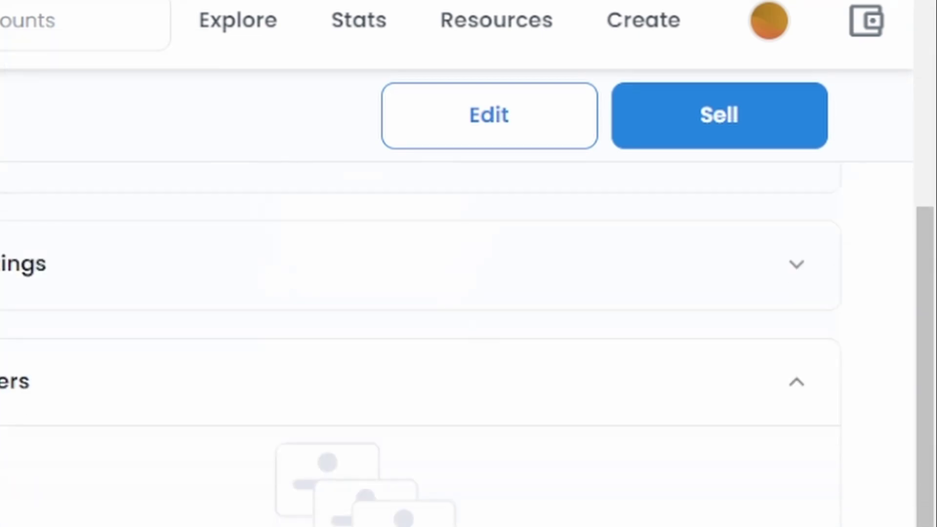
{"action": "scroll", "coordinate": [152, 477], "scroll_direction": "up", "scroll_amount": 10}
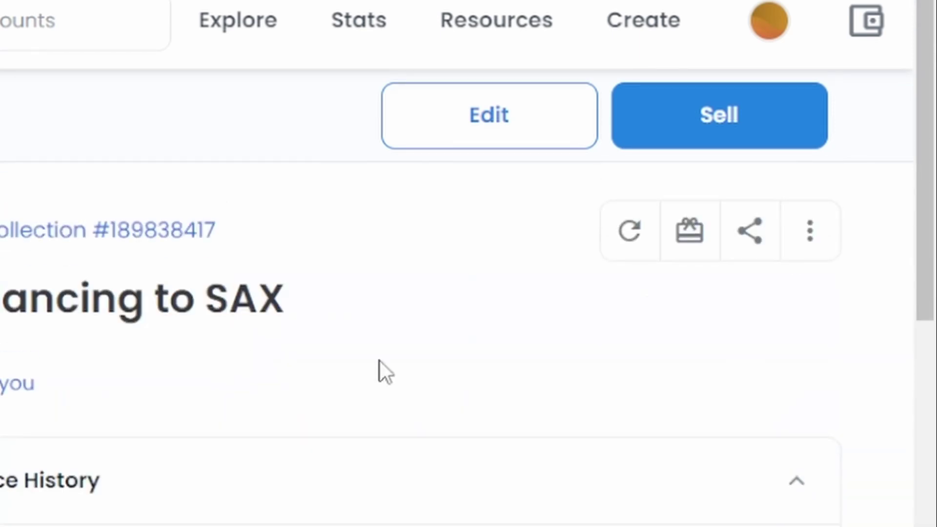
Start listing the item for sale as a timed auction and set the starting price to 1 WETH.
{"action": "left_click", "coordinate": [749, 133]}
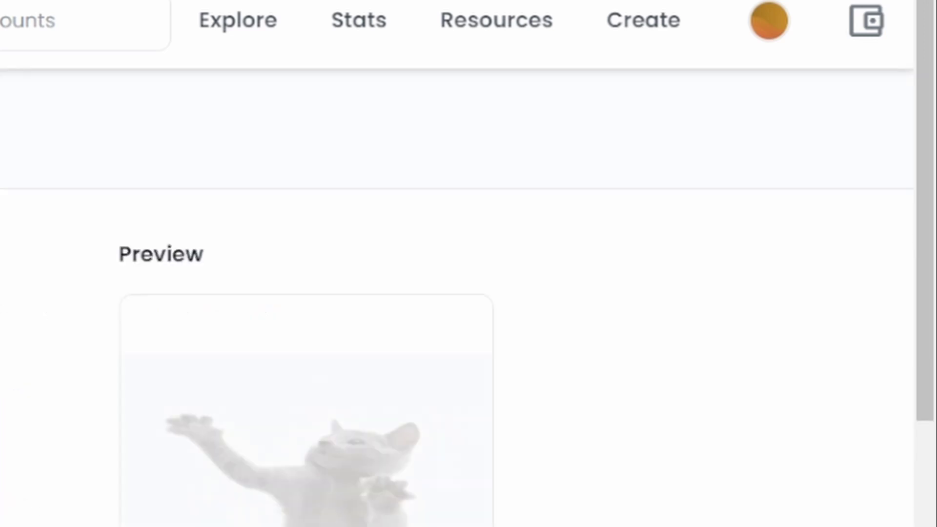
{"action": "left_click", "coordinate": [320, 249]}
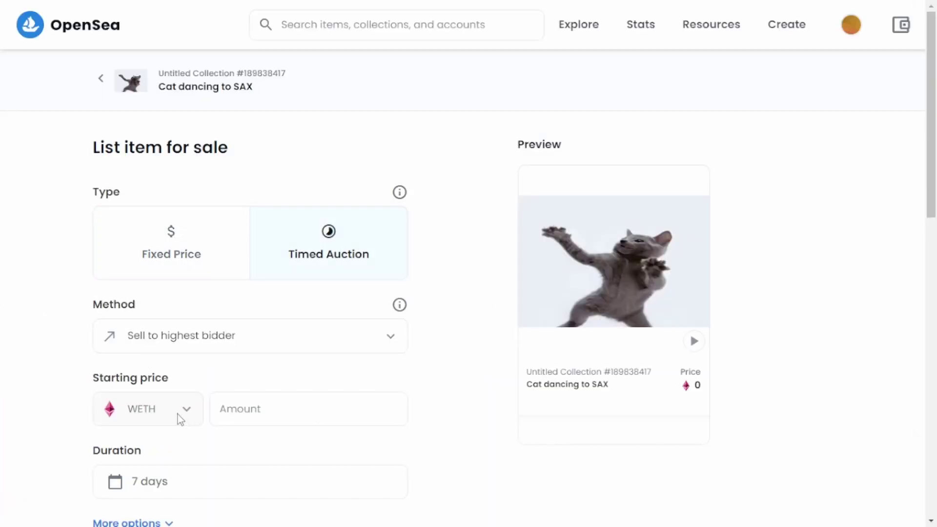
{"action": "left_click", "coordinate": [257, 413]}
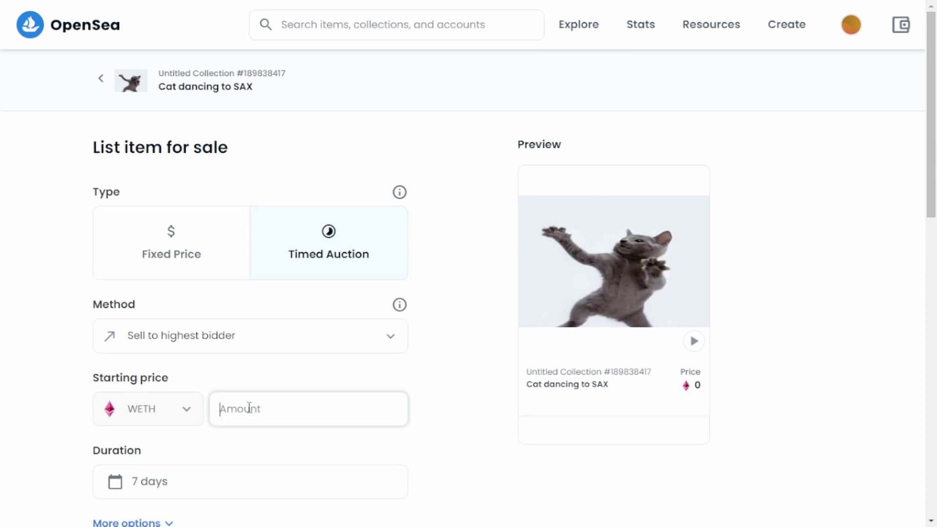
{"action": "type", "text": "5"}
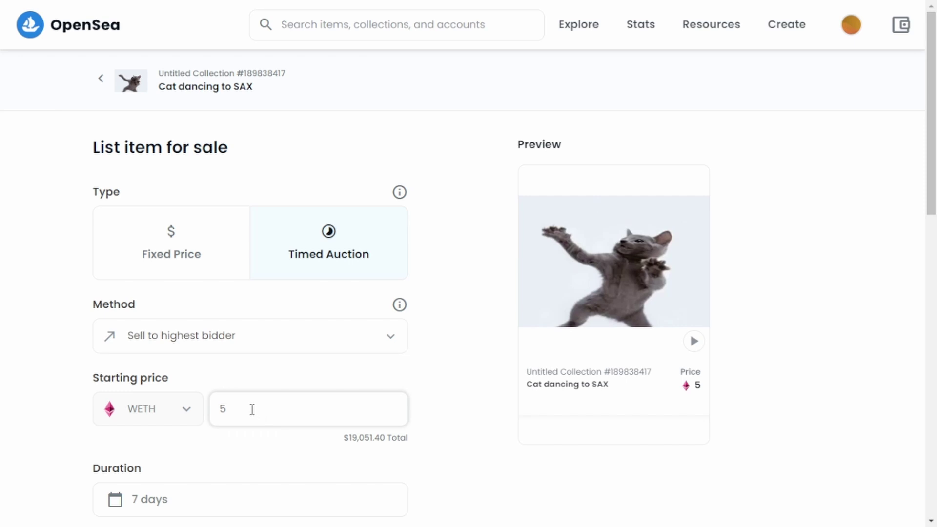
{"action": "left_click_drag", "start_coordinate": [252, 409], "coordinate": [200, 400]}
{"action": "type", "text": "1"}
Set the starting price to 0.2 WETH and review the auction listing with its additional options expanded.
{"action": "scroll", "coordinate": [248, 430], "scroll_direction": "down", "scroll_amount": 3}
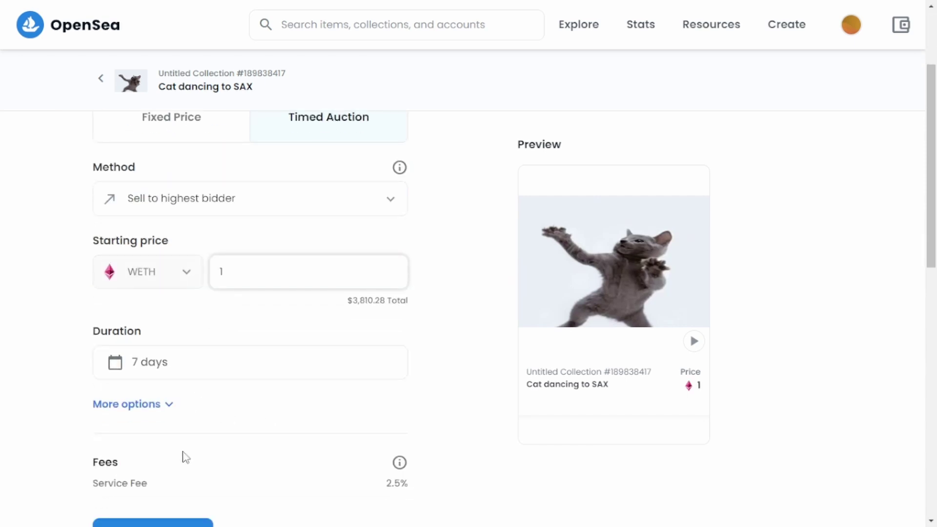
{"action": "left_click", "coordinate": [165, 414]}
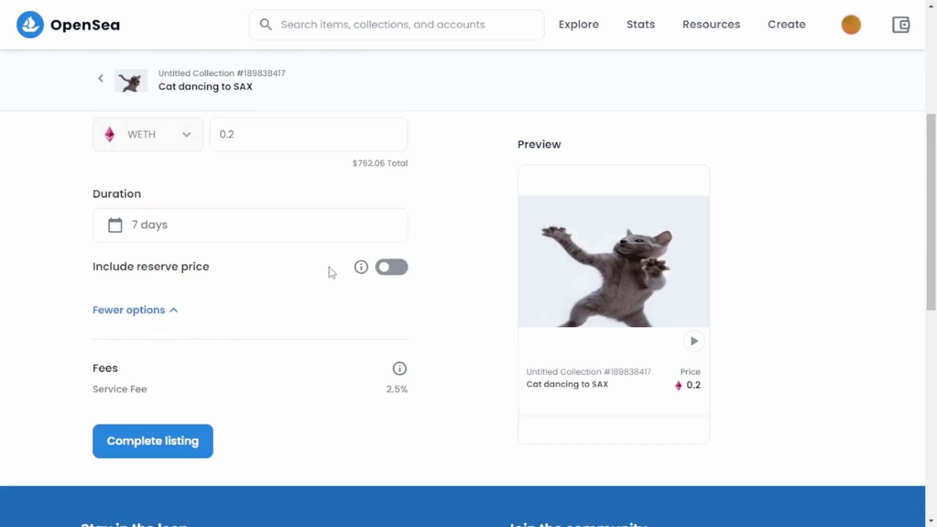
{"action": "scroll", "coordinate": [332, 272], "scroll_direction": "up", "scroll_amount": 4}
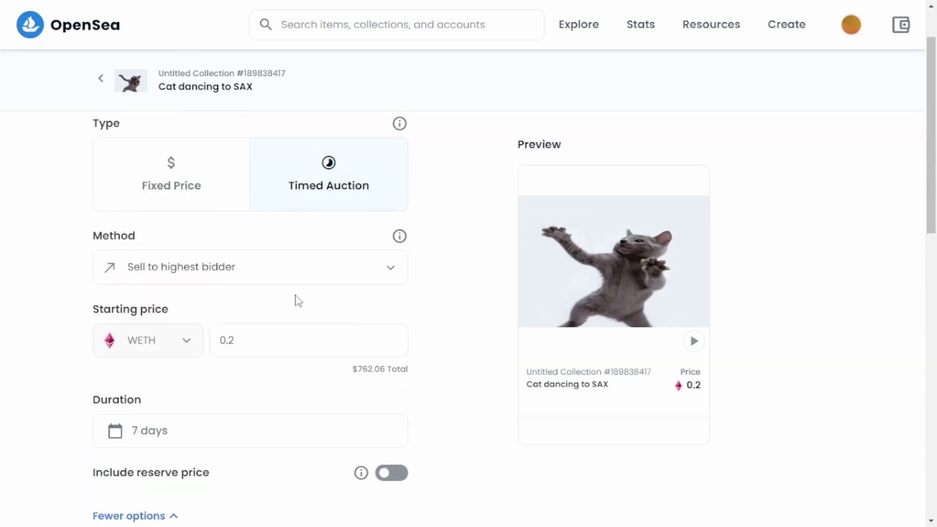
{"action": "scroll", "coordinate": [337, 247], "scroll_direction": "down", "scroll_amount": 8}
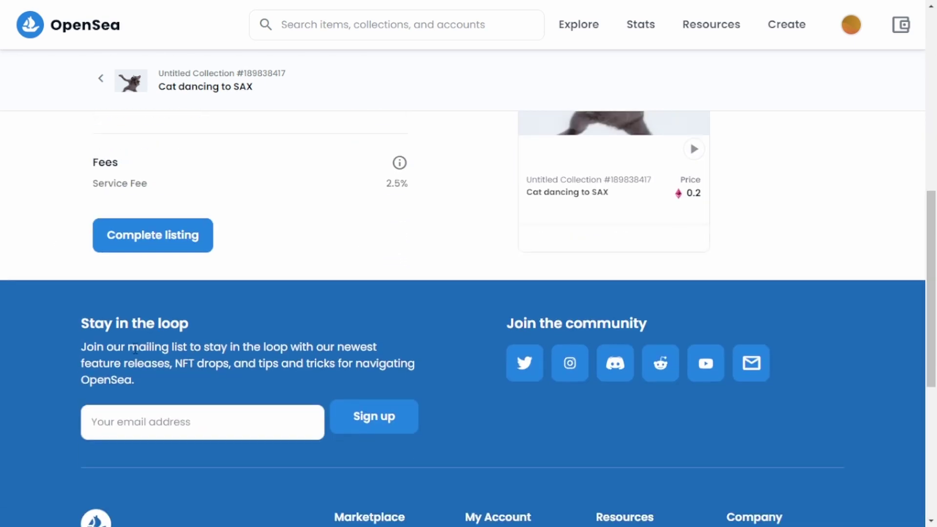
{"action": "scroll", "coordinate": [155, 362], "scroll_direction": "up", "scroll_amount": 10}
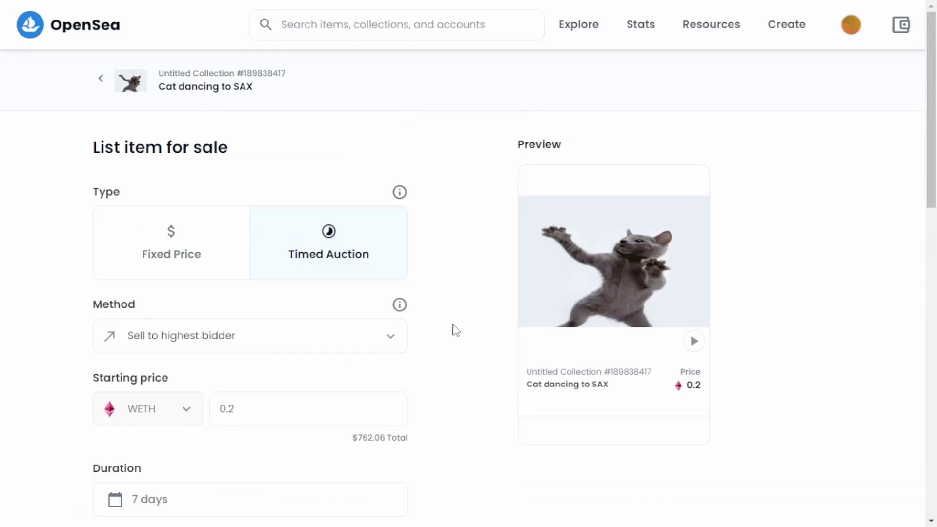